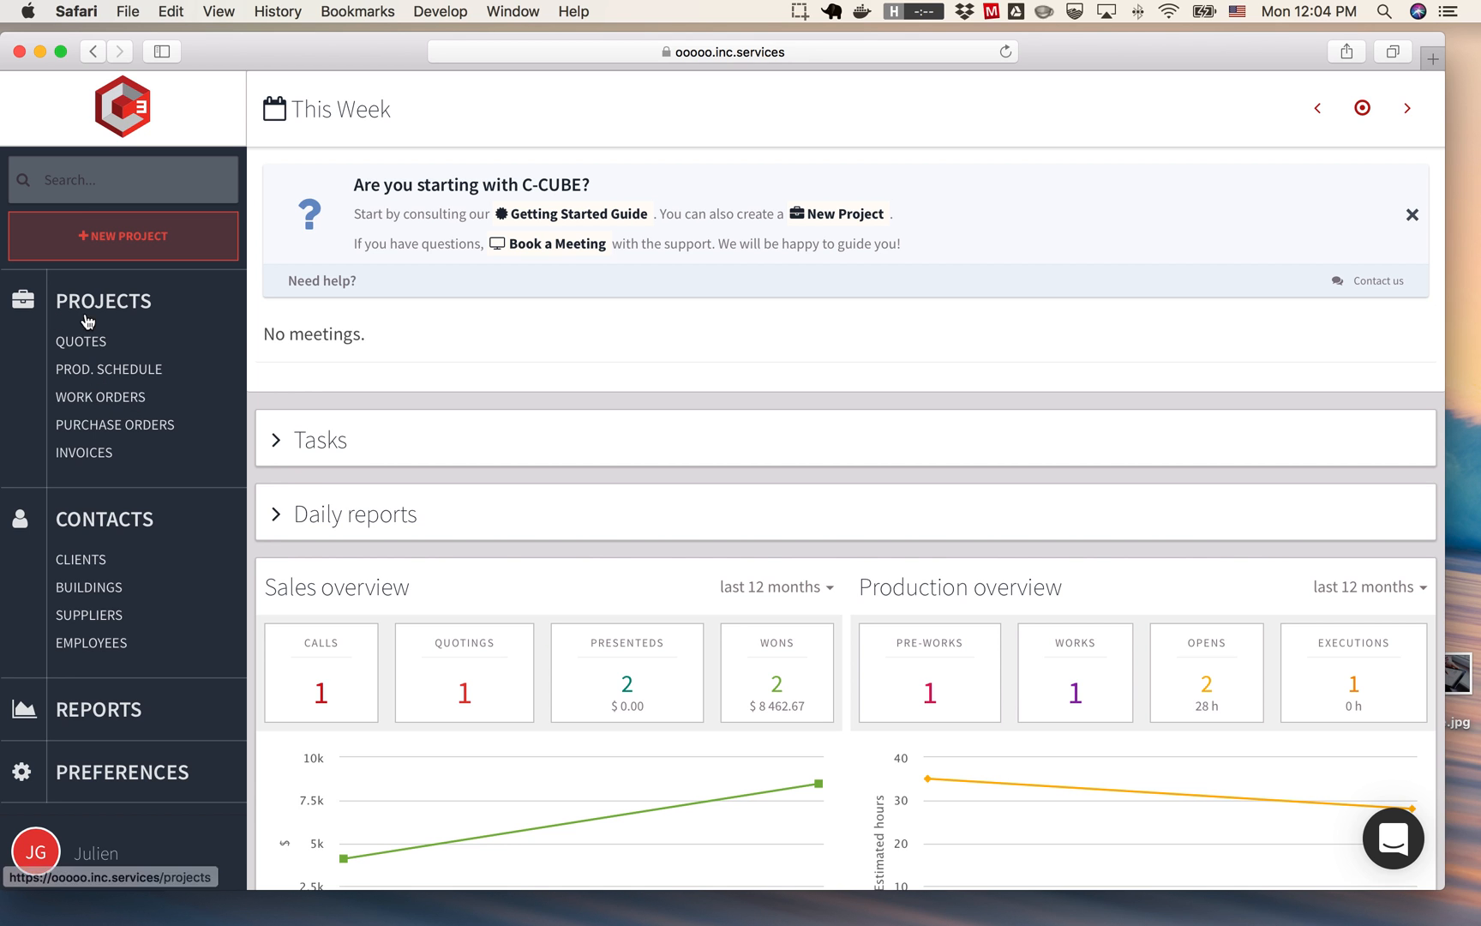
Open the production schedule and browse its three-month calendar one month ahead, closing the calendar again
click(69, 373)
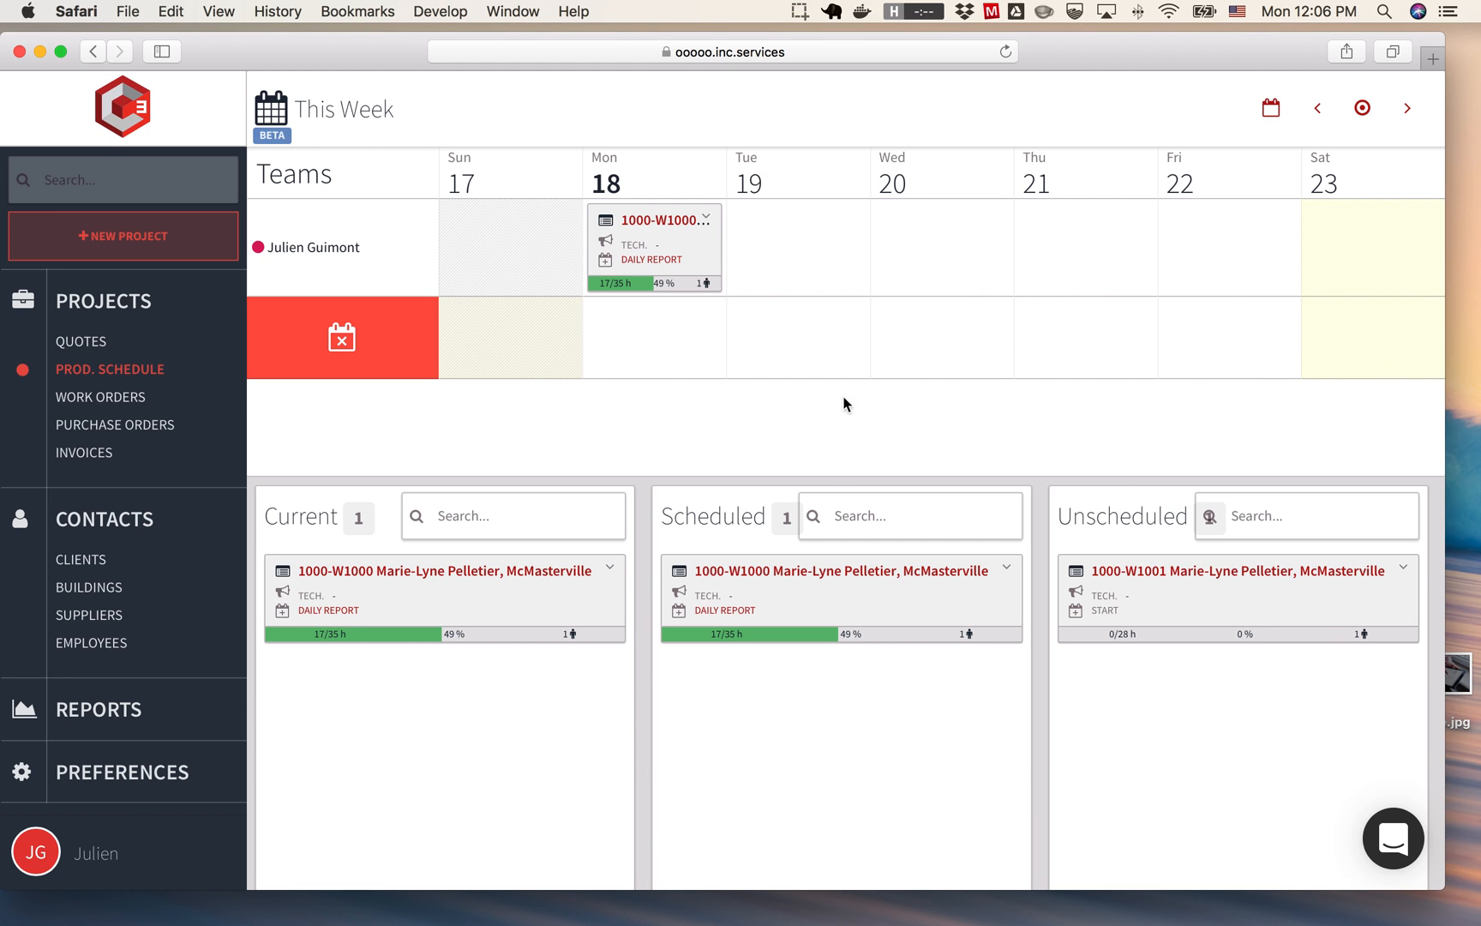
click(1271, 108)
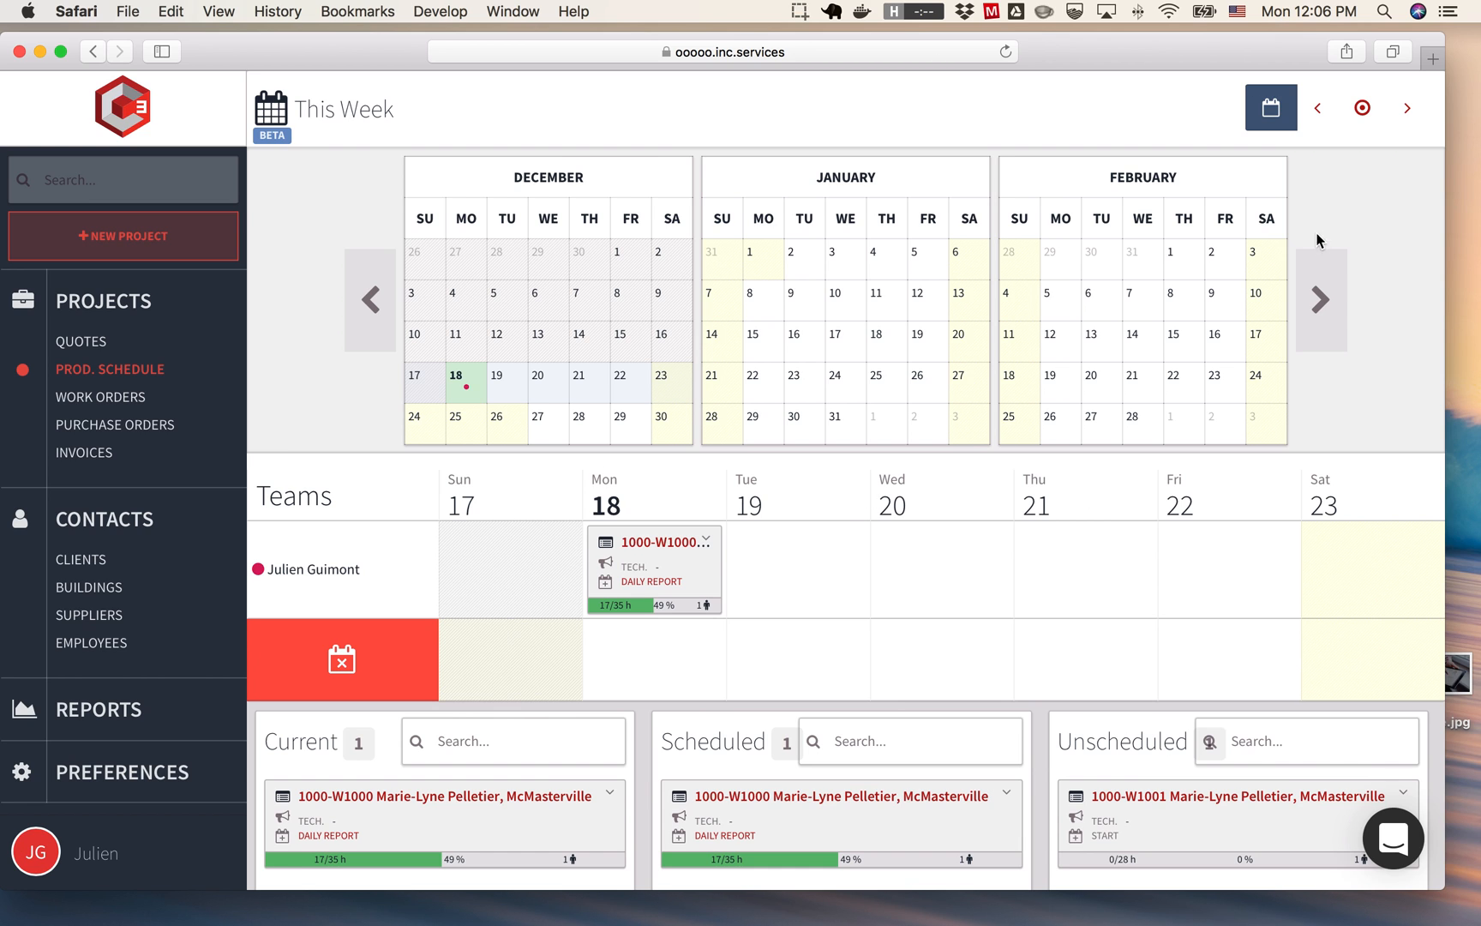
click(1320, 300)
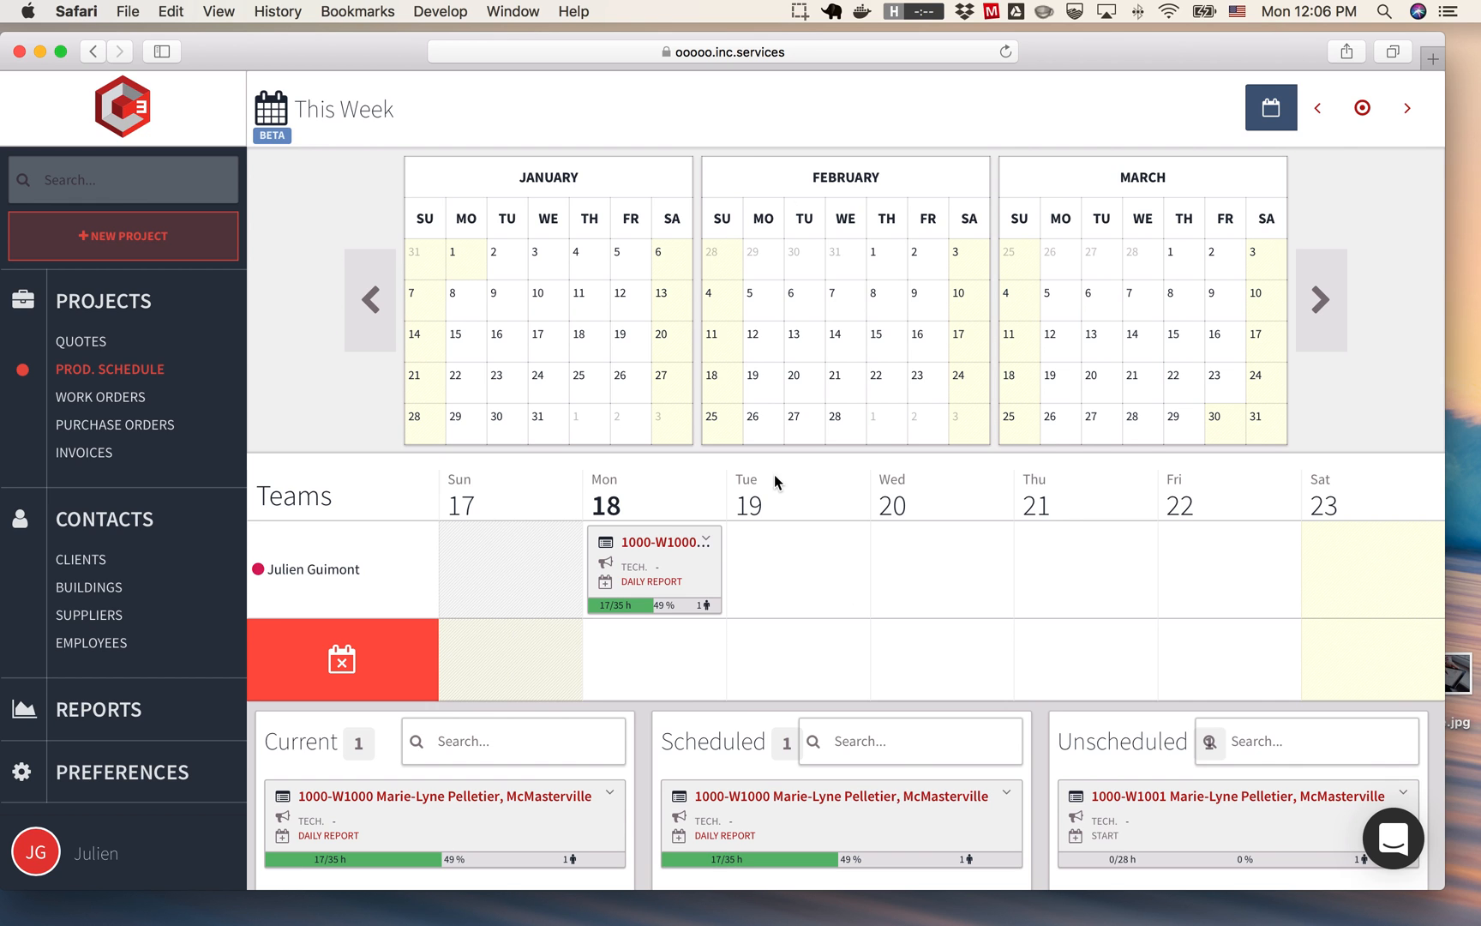
click(1271, 108)
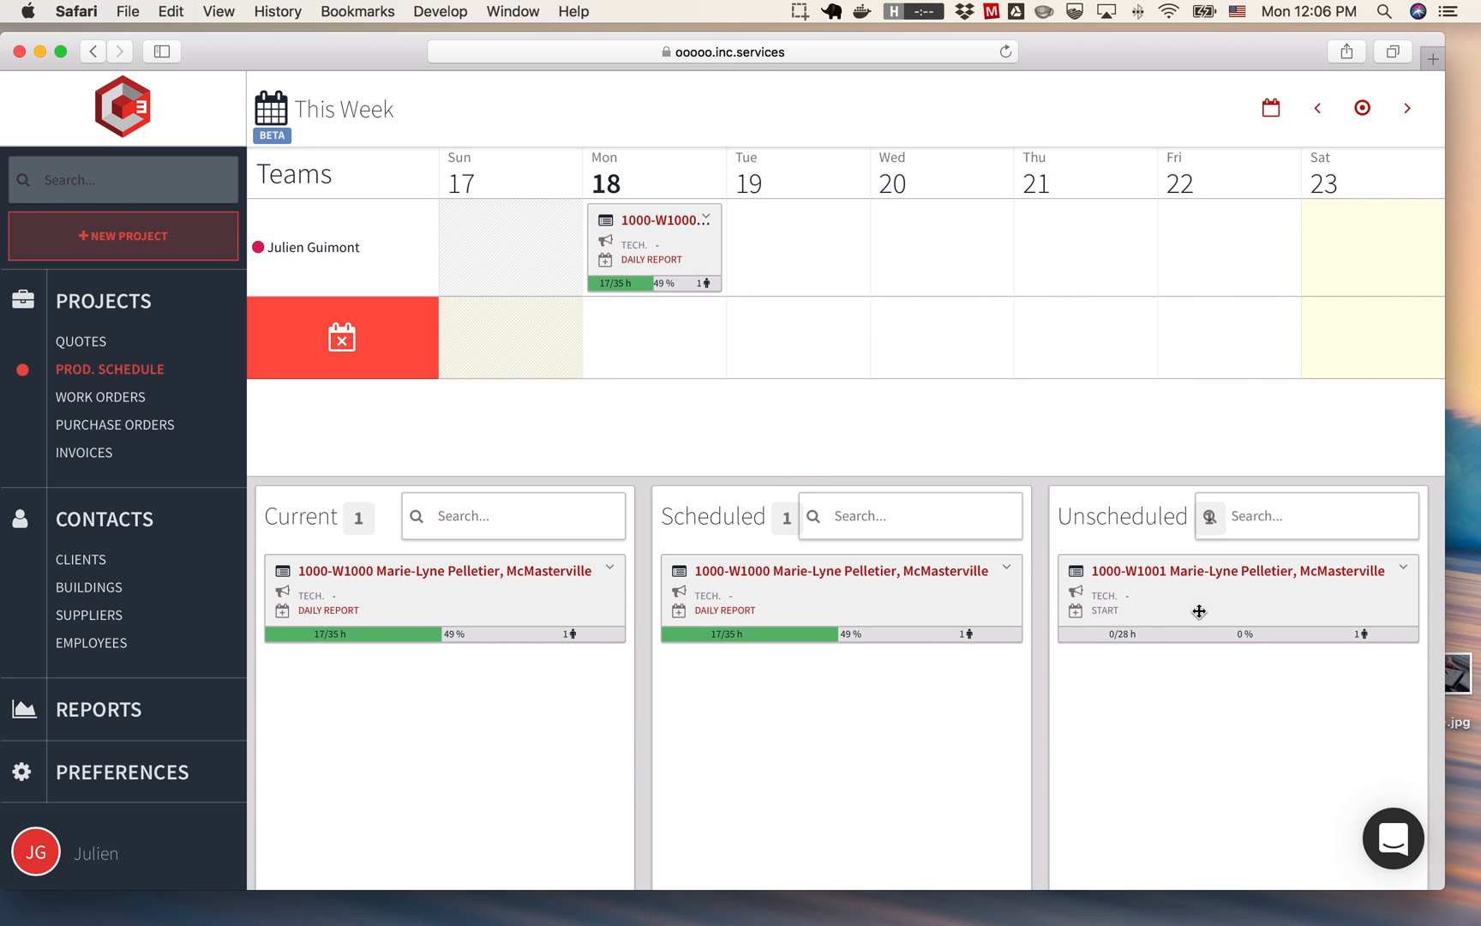
Schedule the unscheduled work order to start on Tuesday 19 and set its required number of employees to 5
drag(1198, 611, 810, 266)
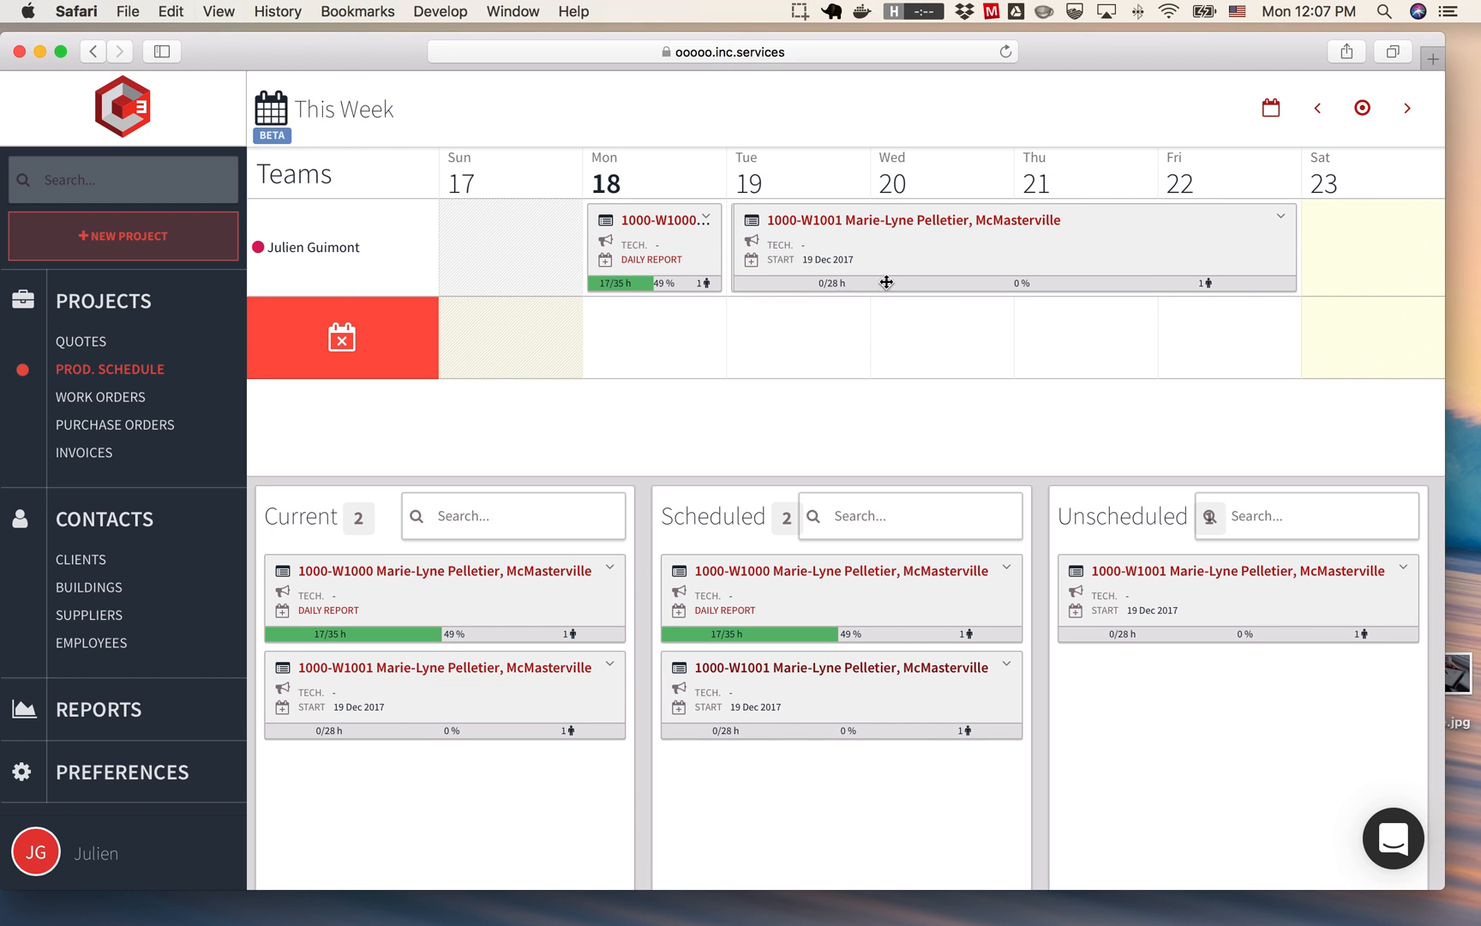
click(1206, 293)
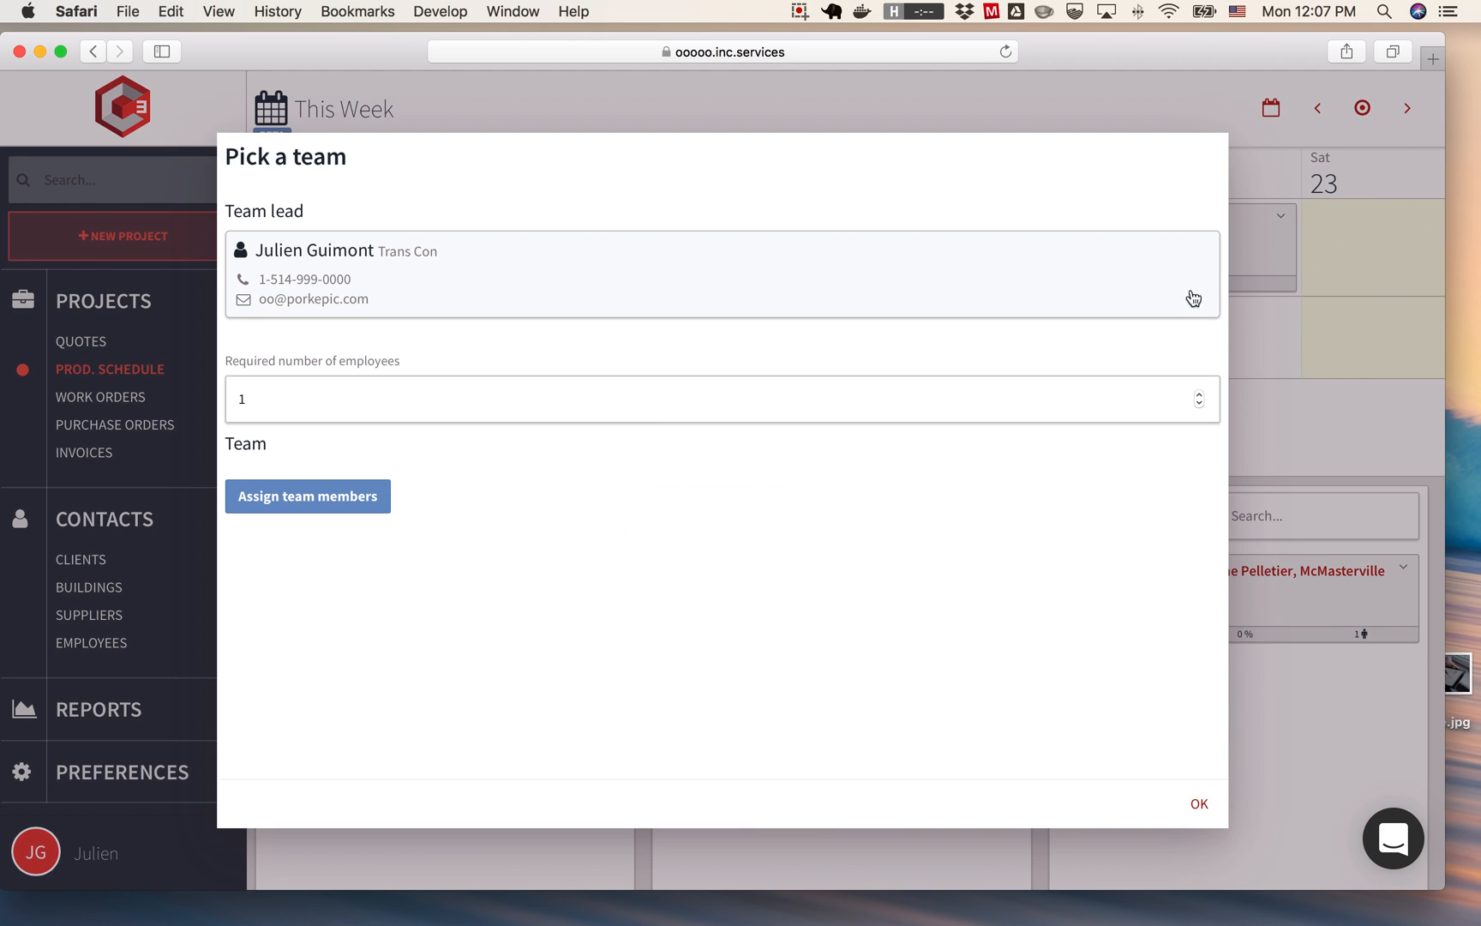
click(638, 415)
key(BackSpace)
text(5)
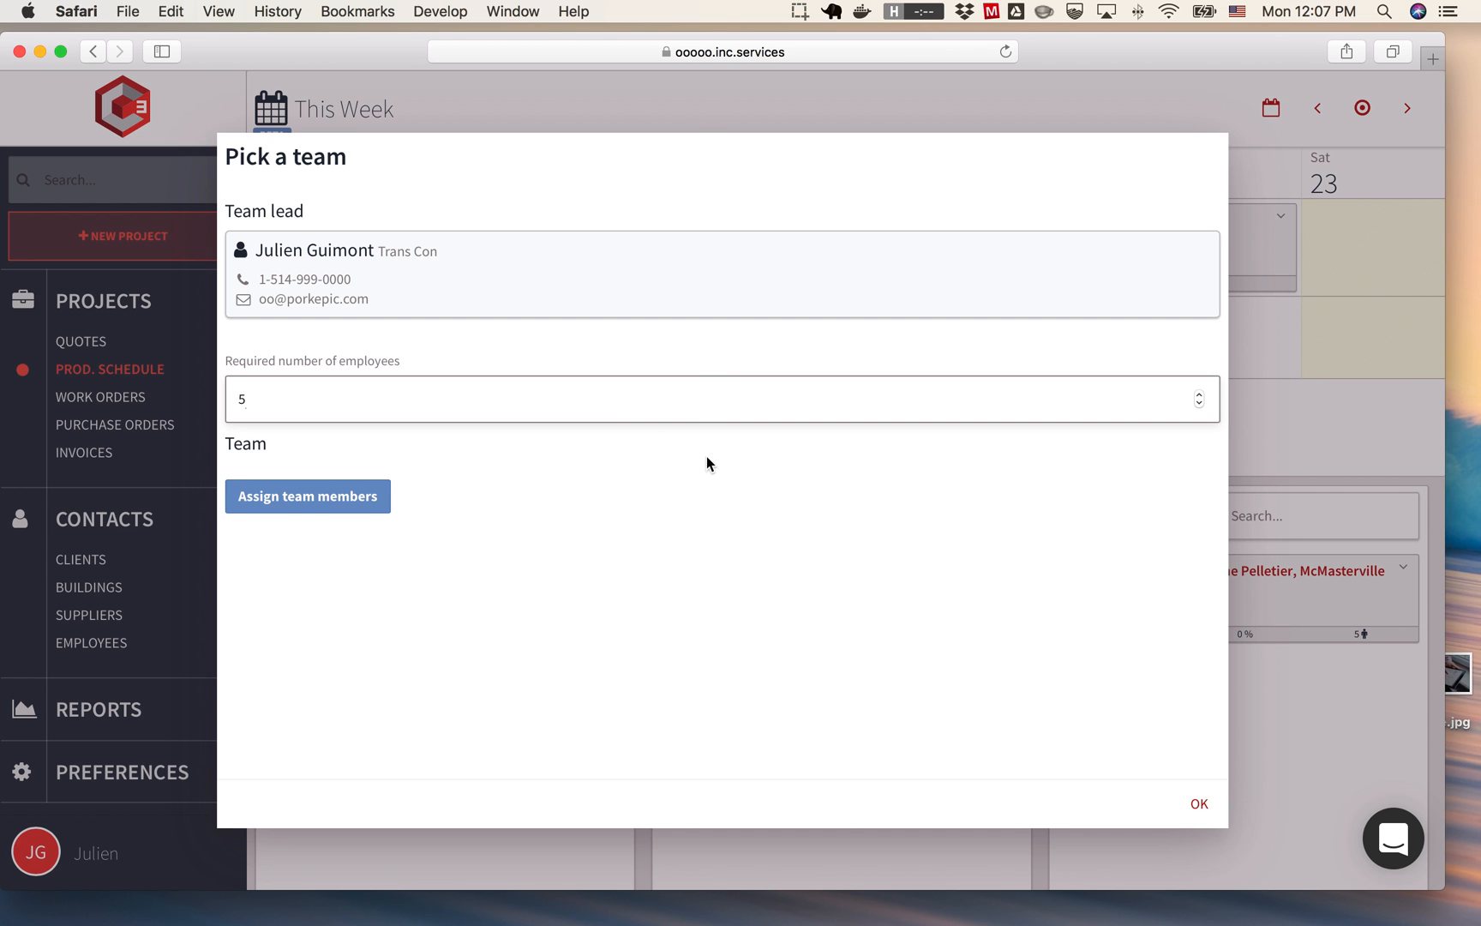
click(1198, 805)
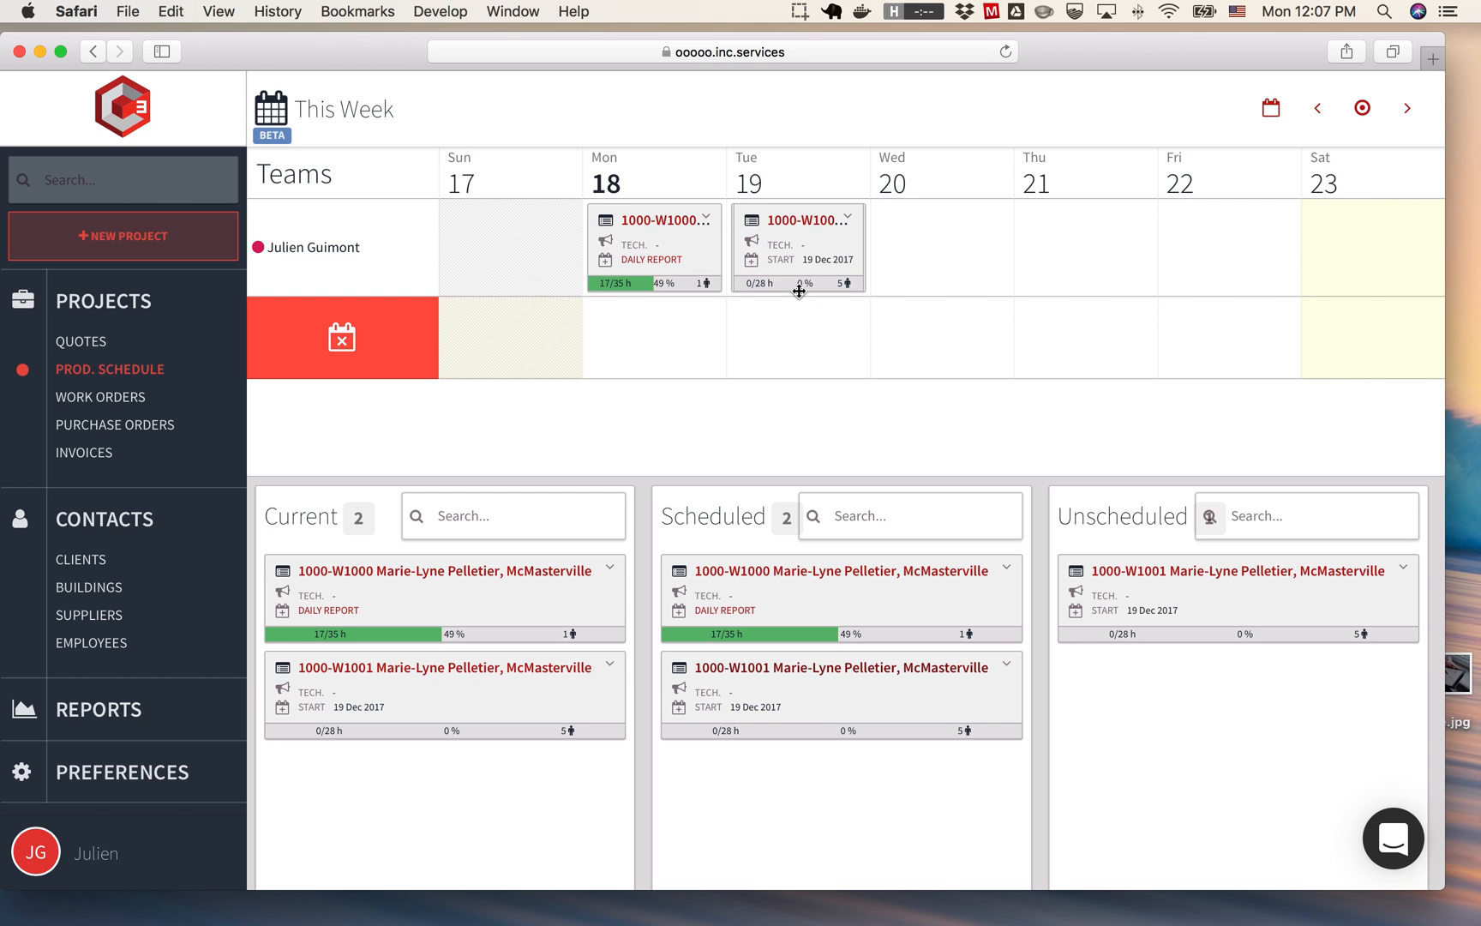
Review the Tuesday 19 work order's team settings, including team lead, required employees and team member assignment
click(847, 287)
click(462, 398)
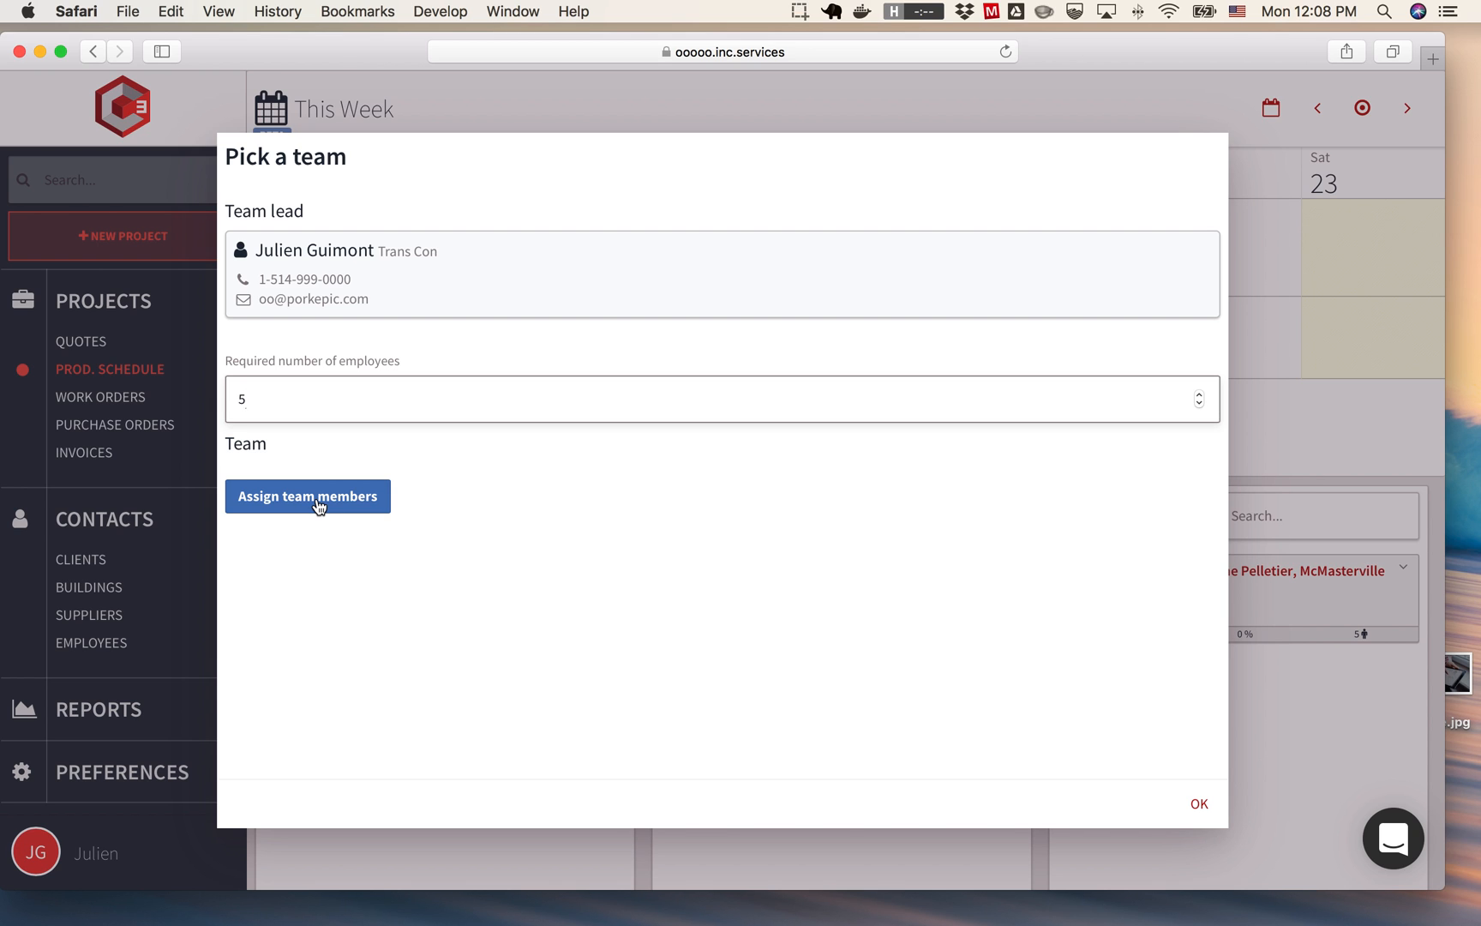
click(613, 632)
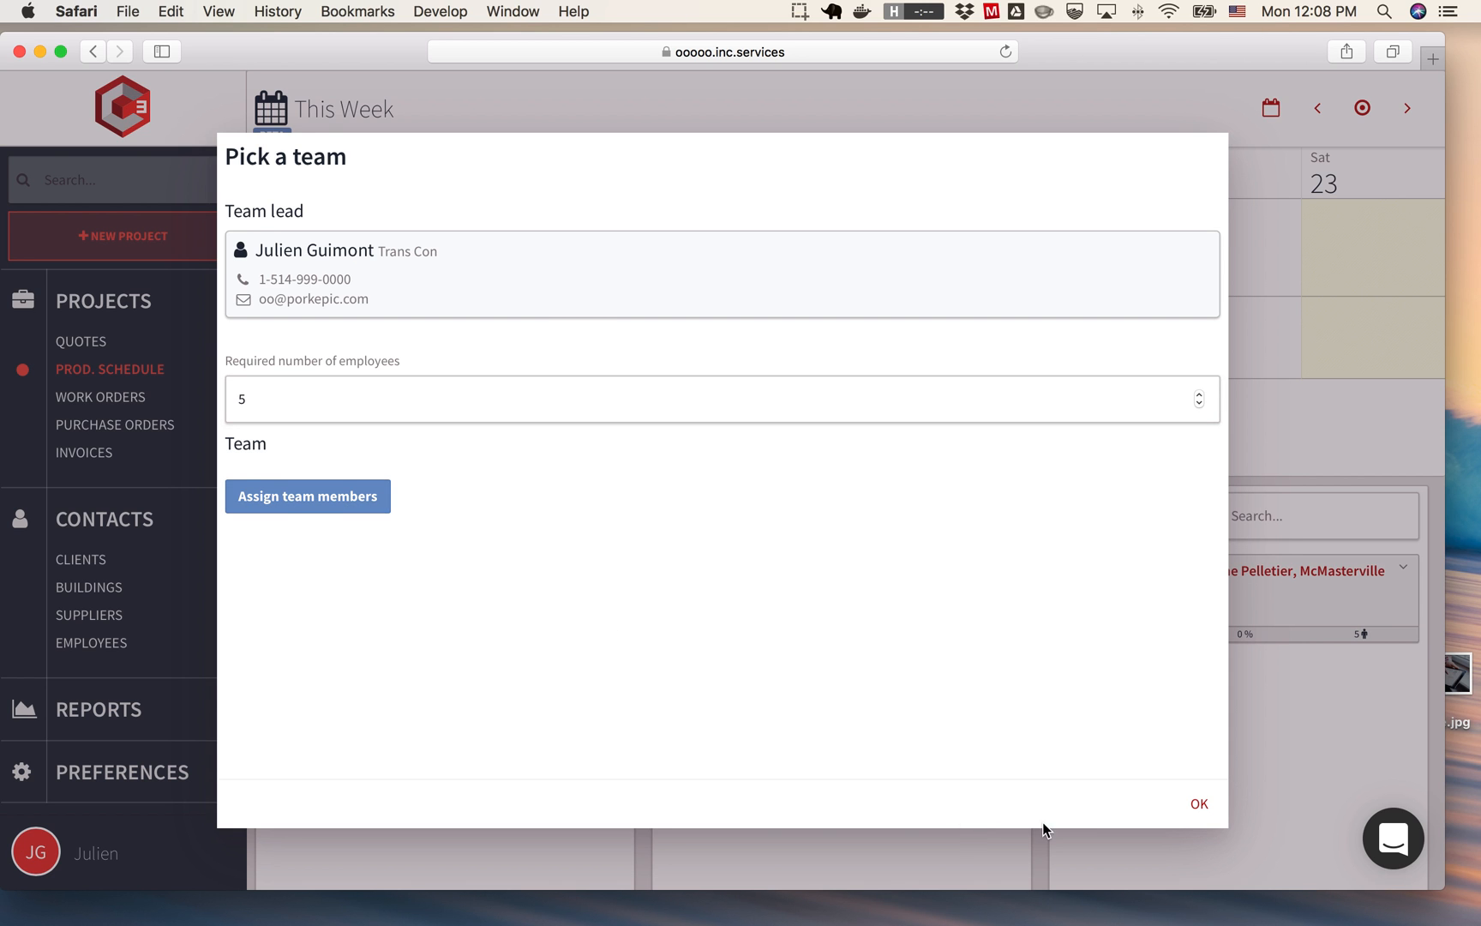
click(1198, 805)
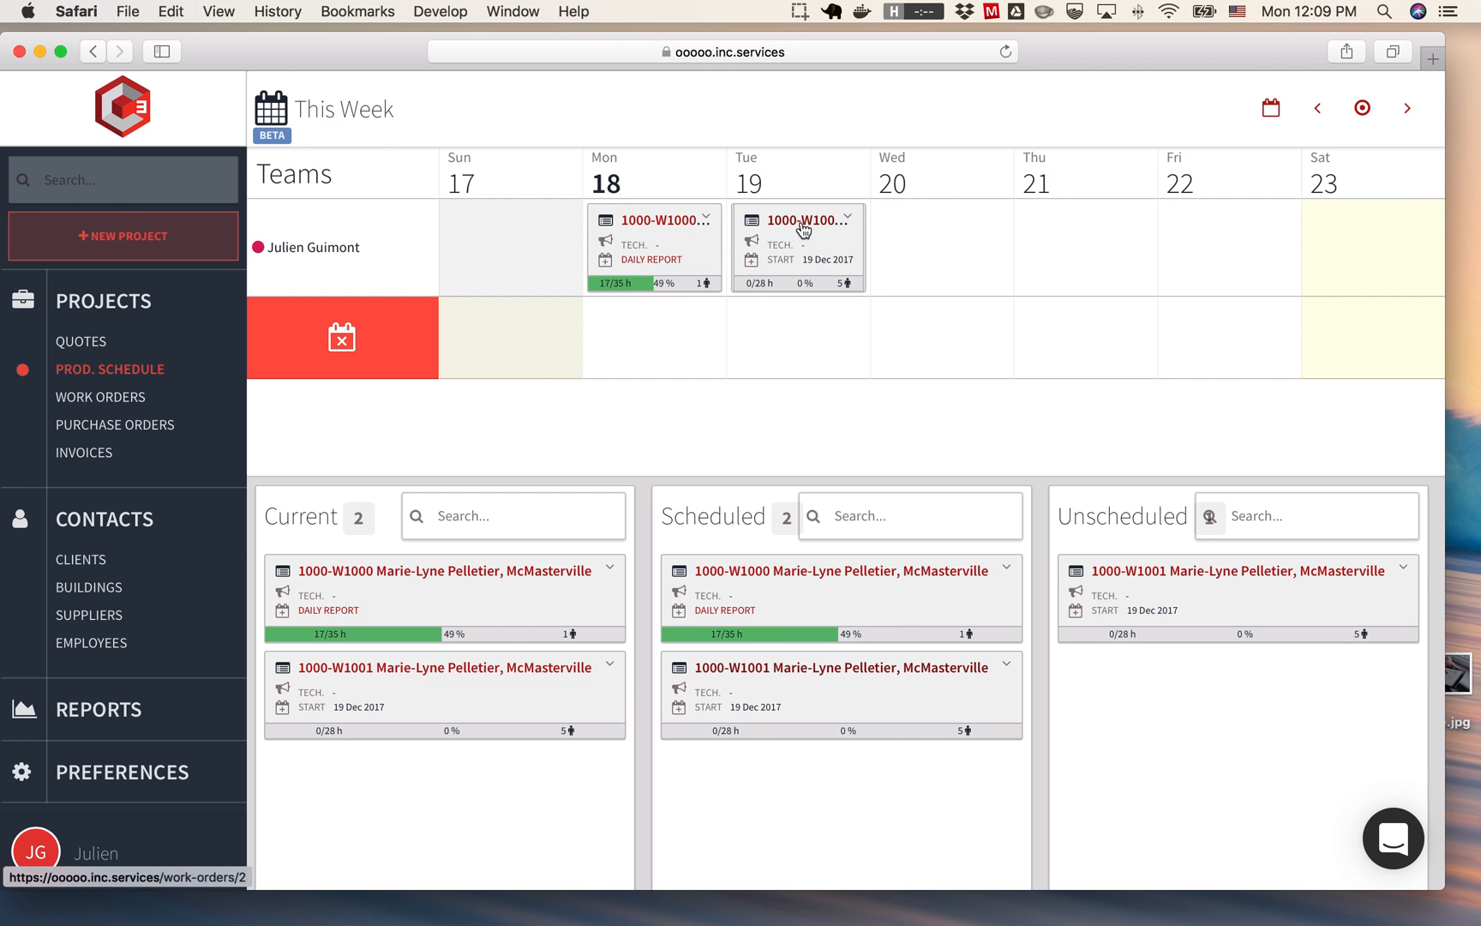
Set the required number of employees for the Tuesday 19 work order to 2
click(848, 285)
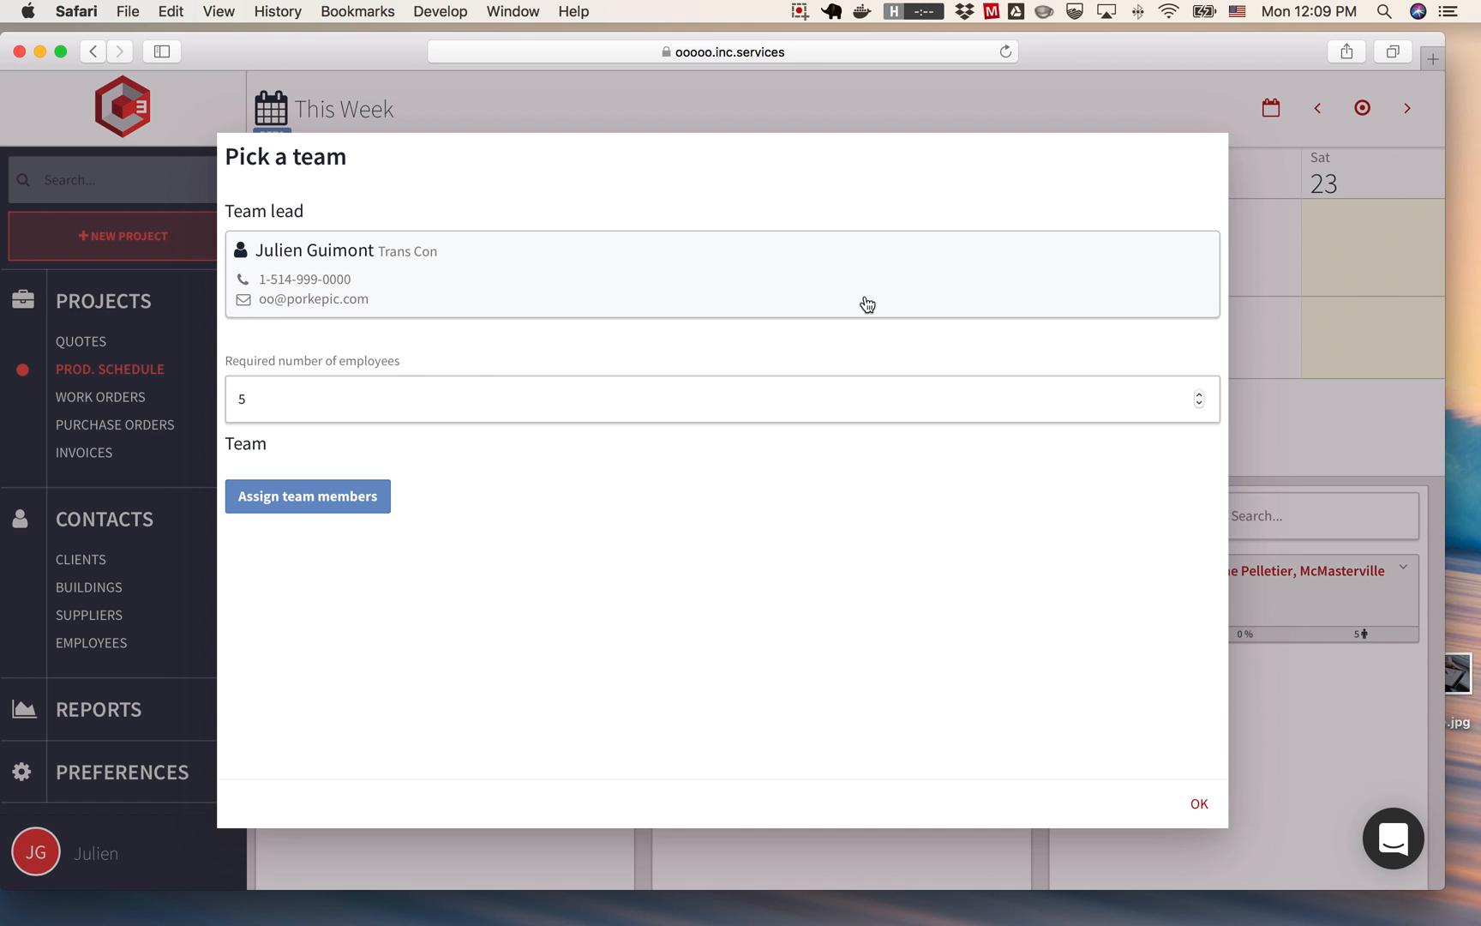
click(391, 388)
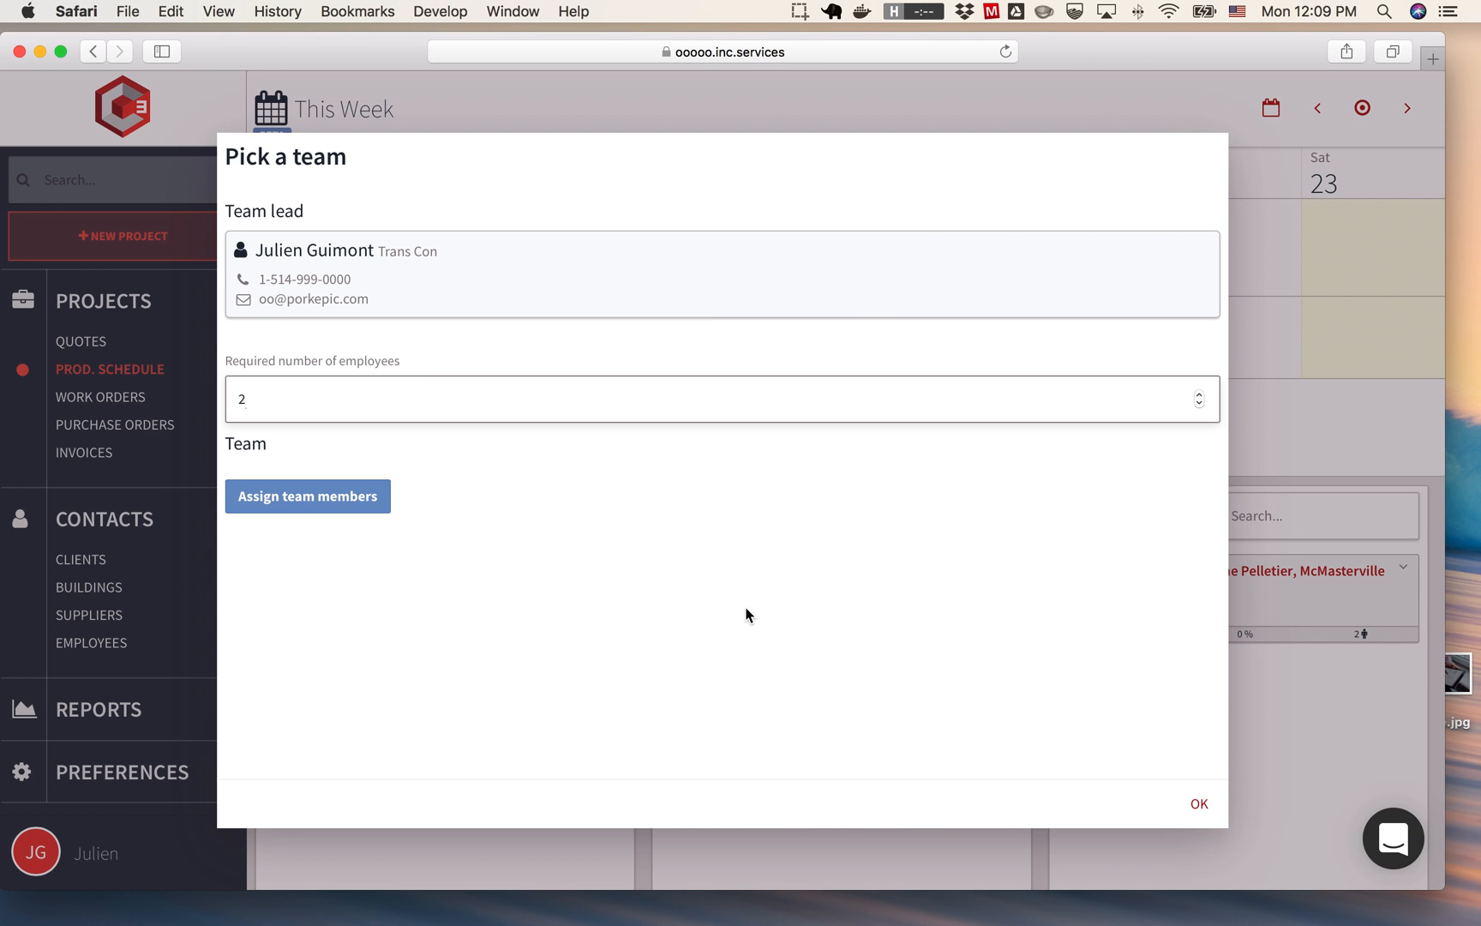
click(1199, 808)
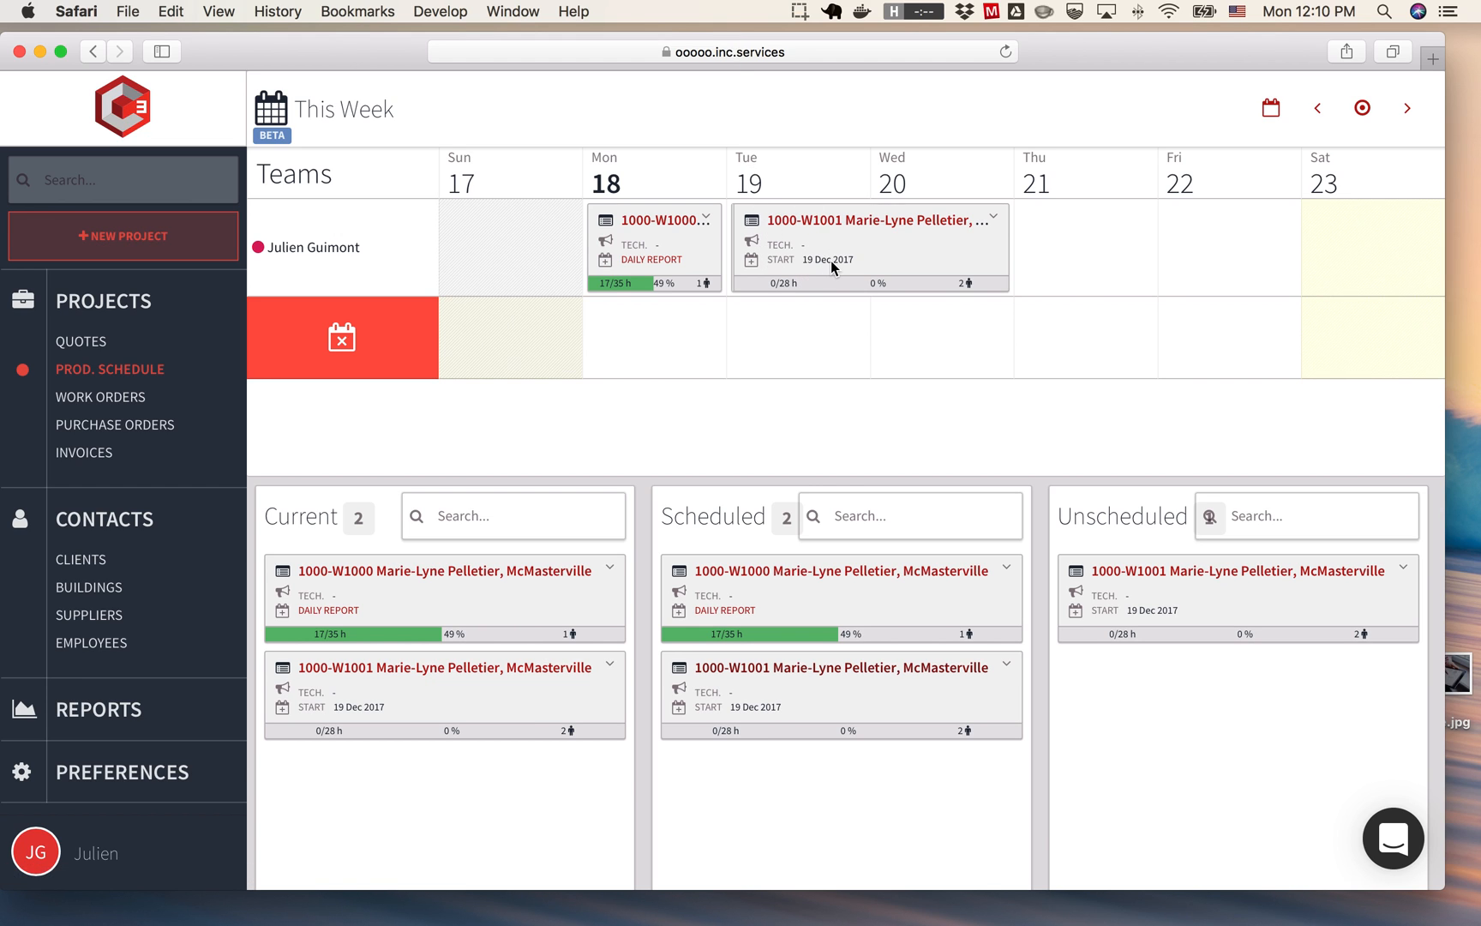
Examine the Tuesday 19 work order's options for team members, team notification and holiday schedule
click(995, 221)
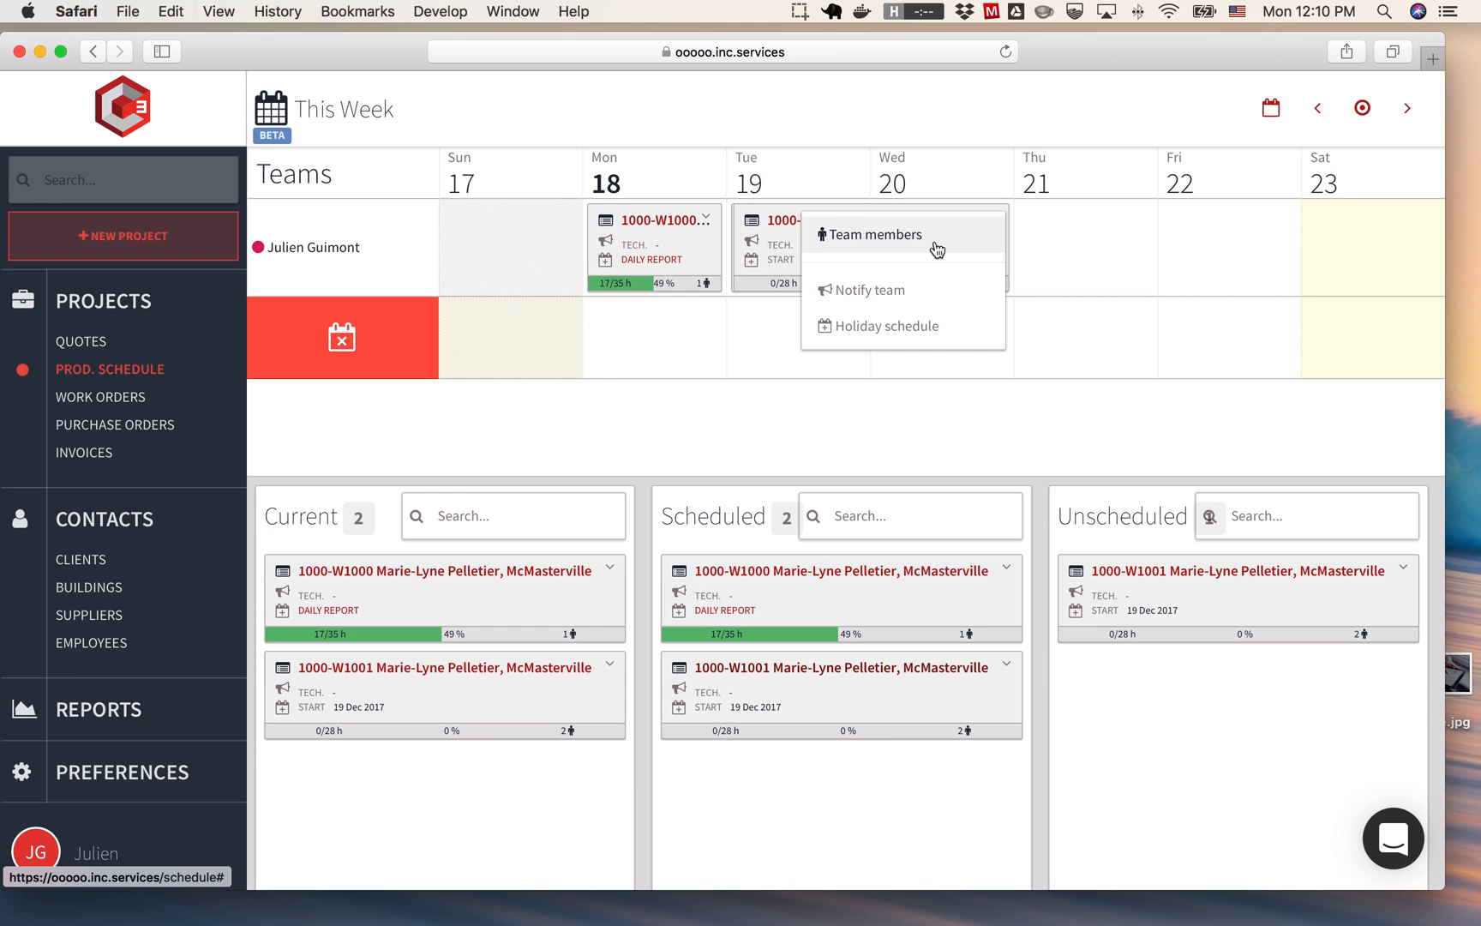
click(787, 249)
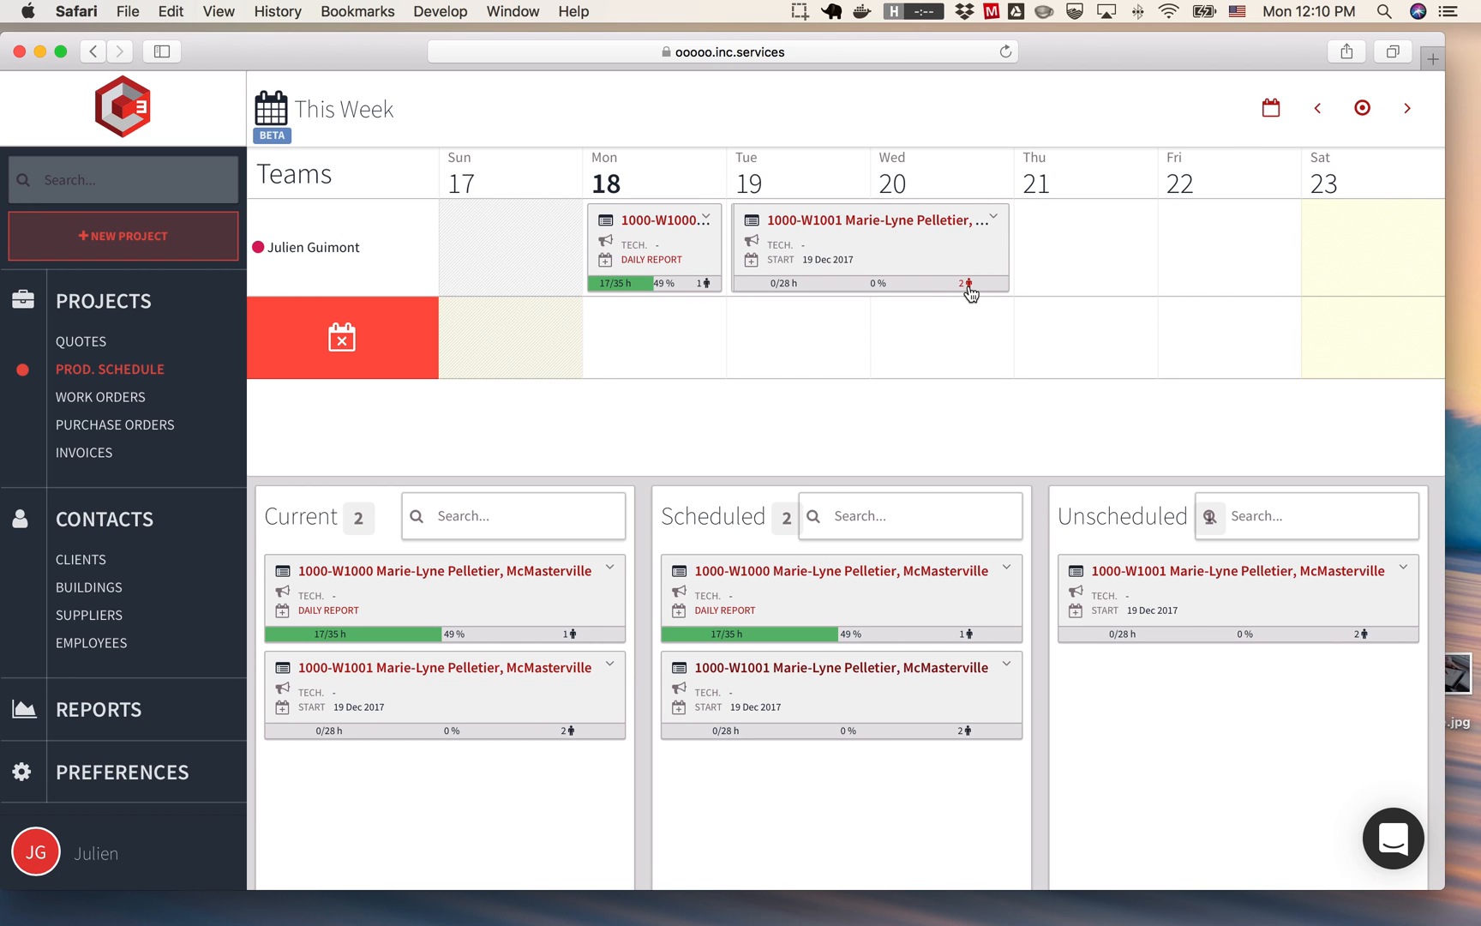
click(994, 218)
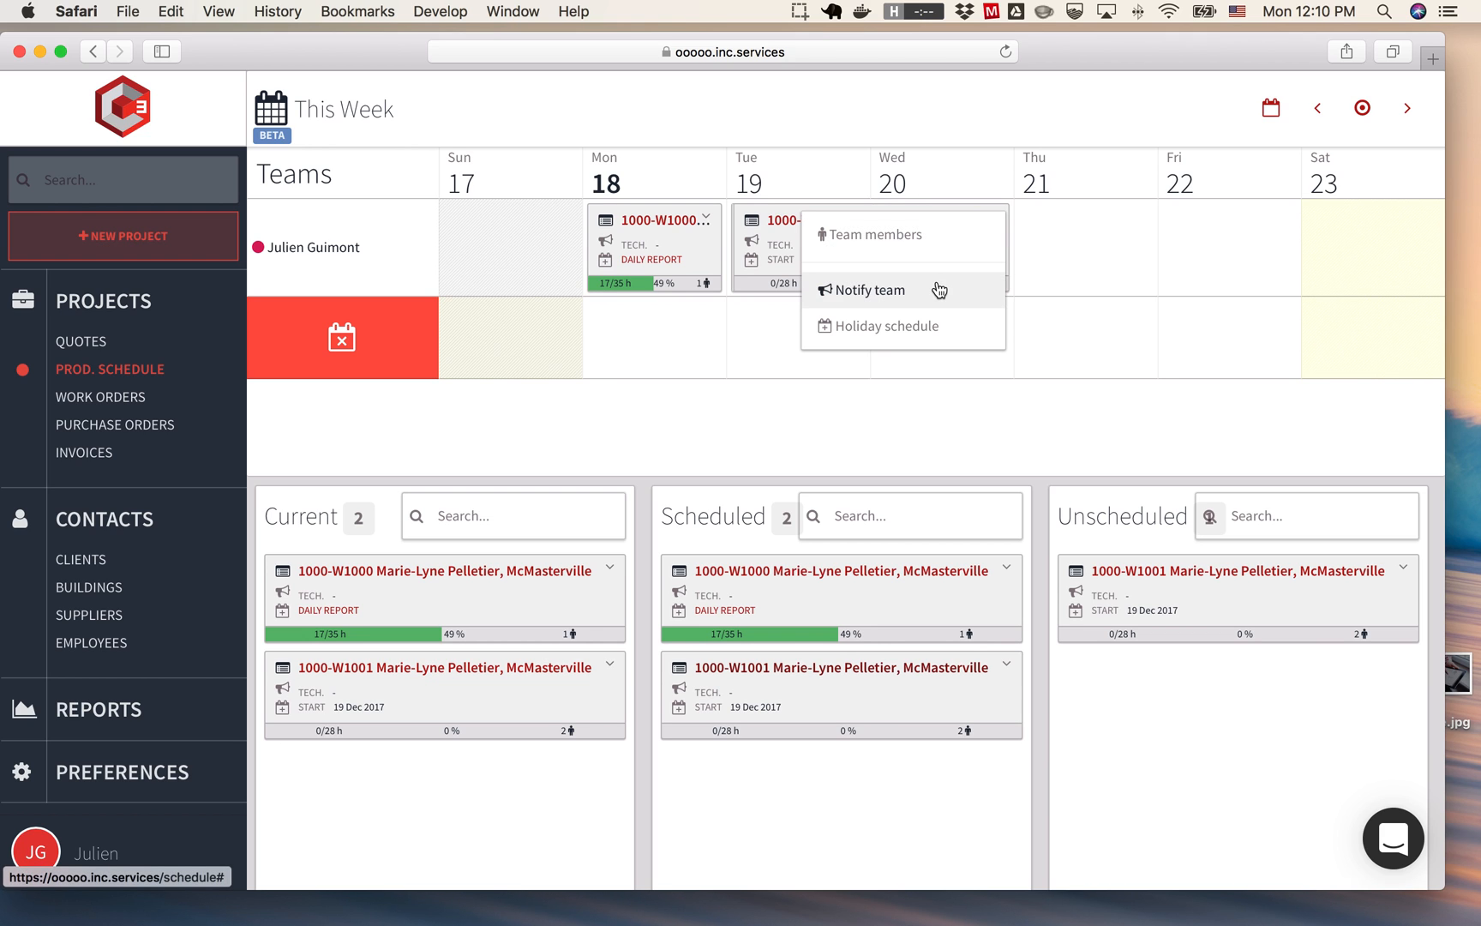
click(788, 252)
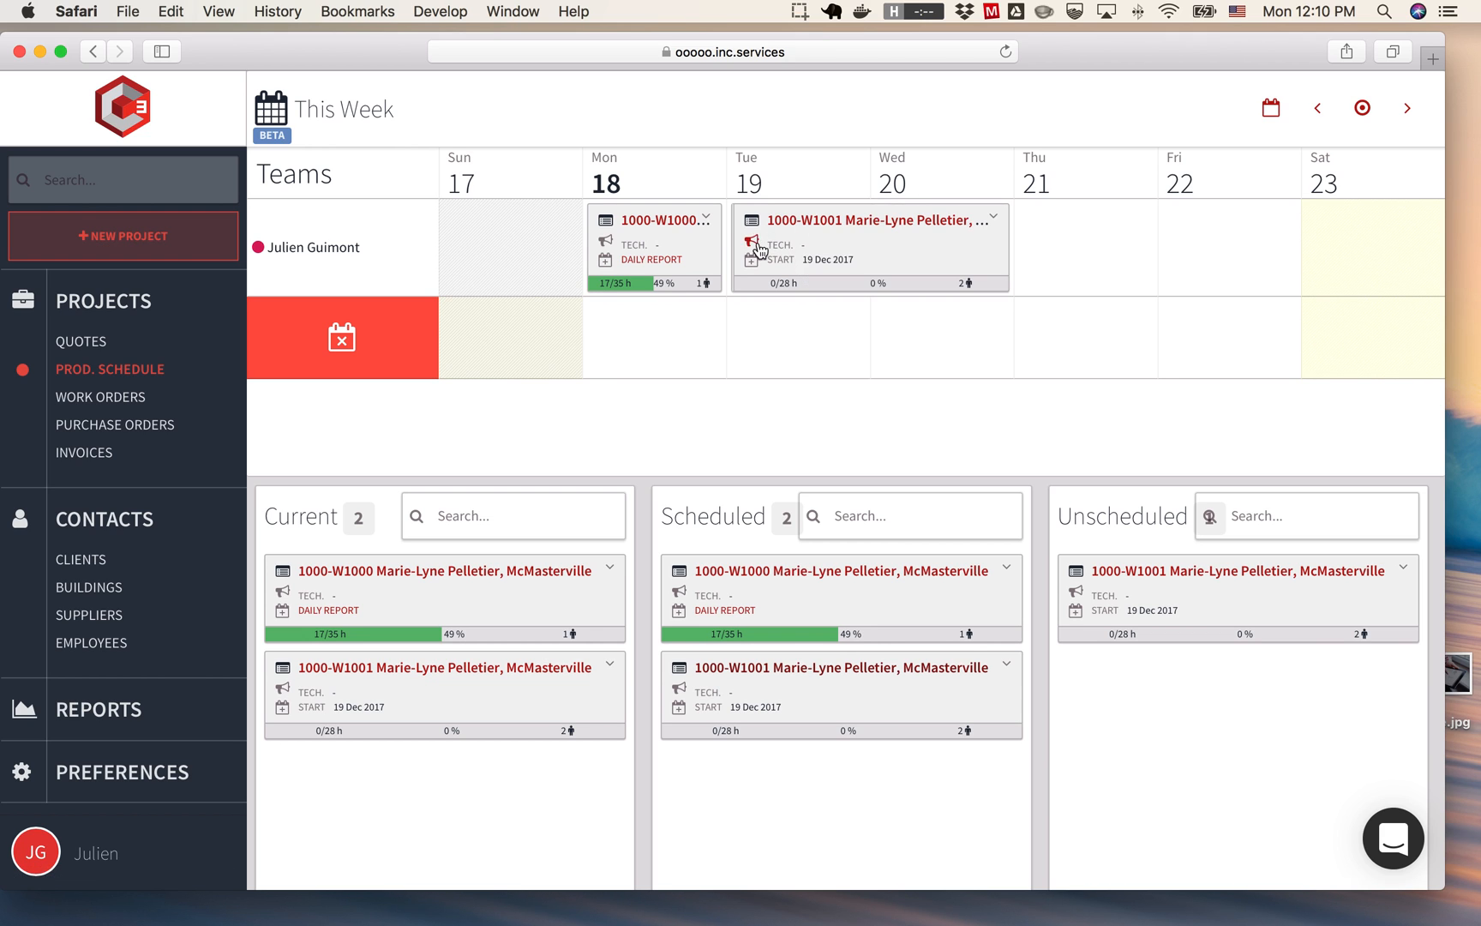
click(996, 220)
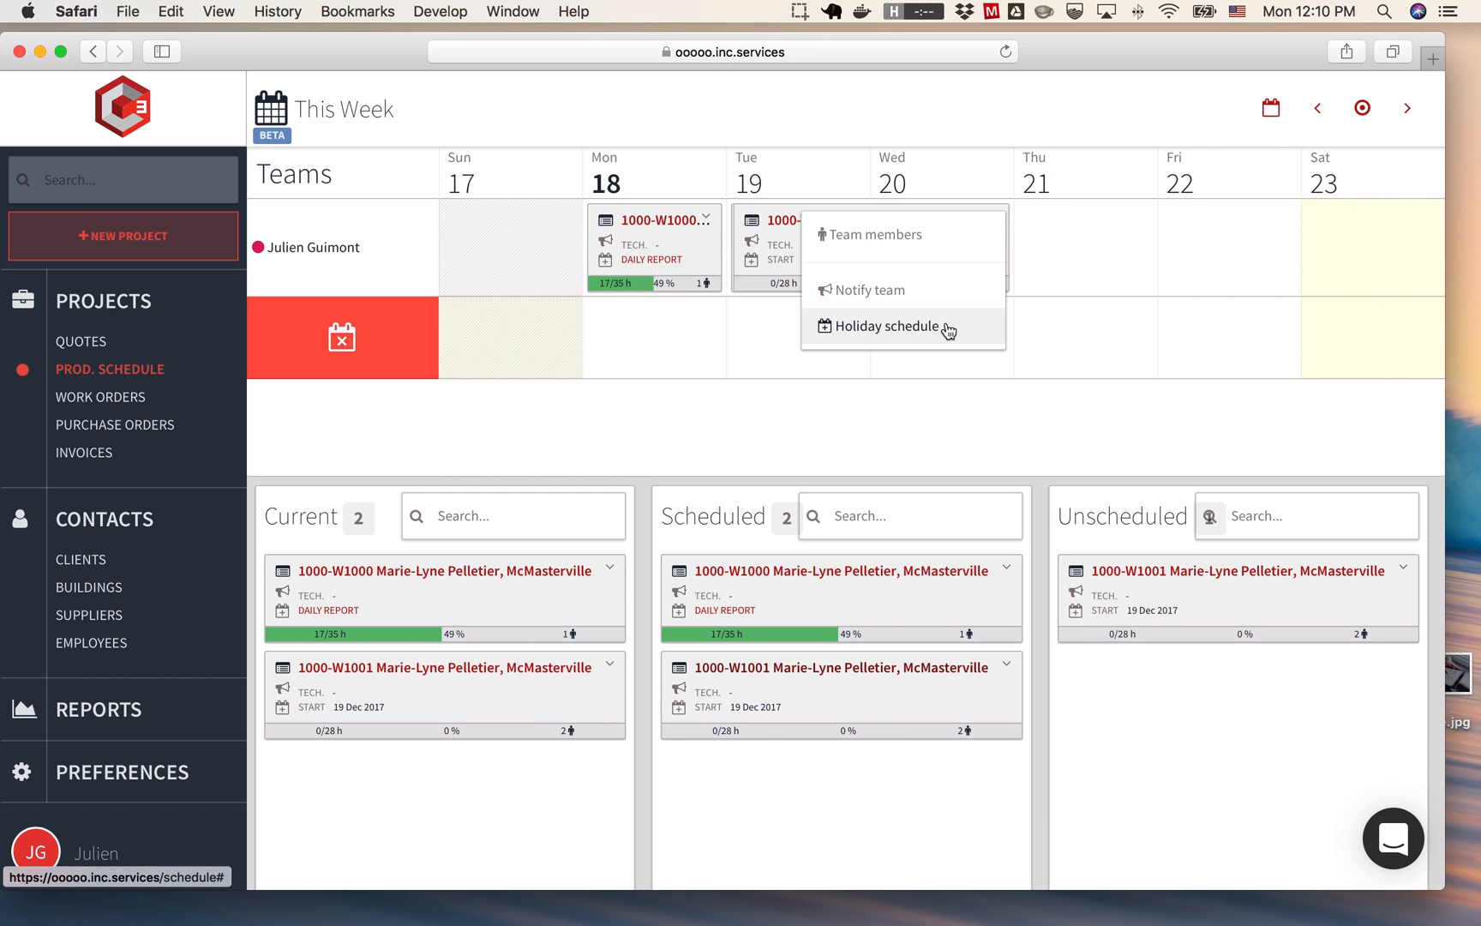
click(765, 260)
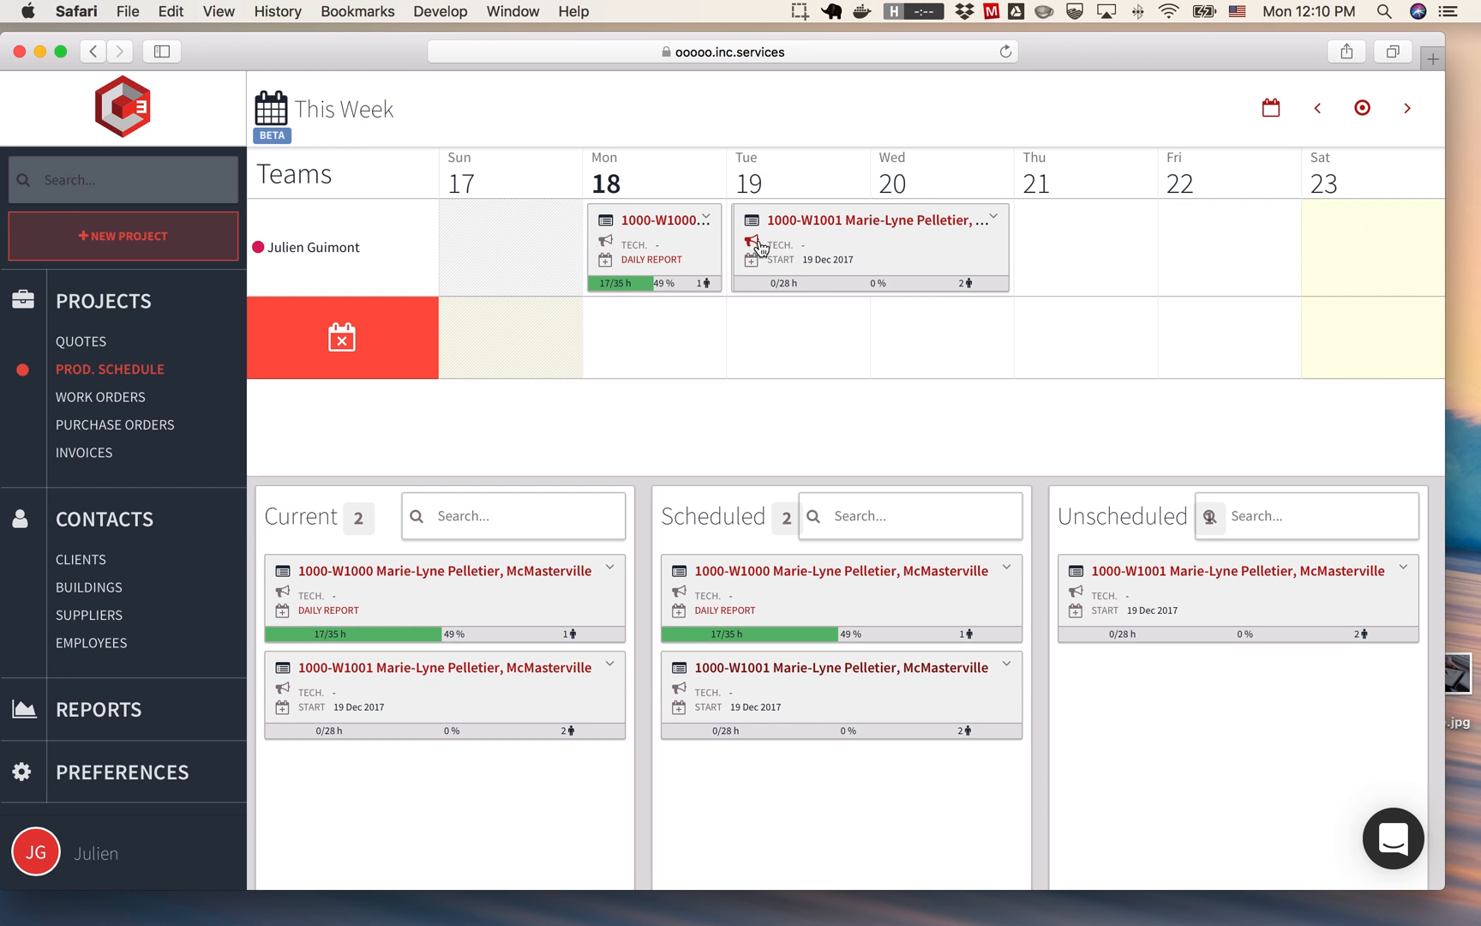
click(751, 244)
Allow work on Saturday but not on Sunday or holidays for the Tuesday 19 work order, and reschedule it to Friday 22
click(751, 262)
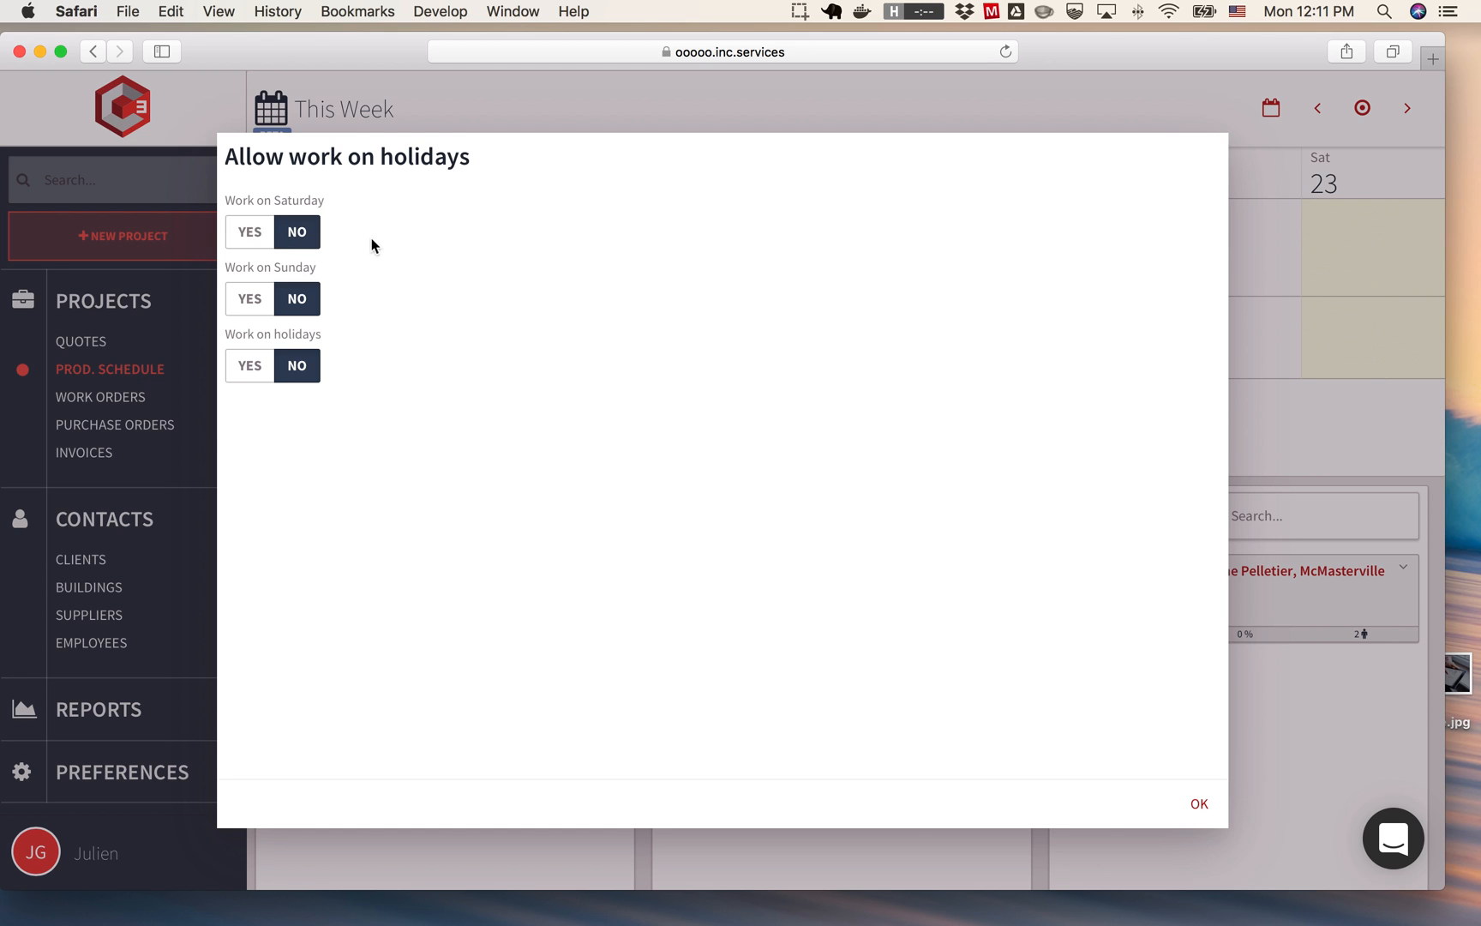
click(256, 236)
click(247, 296)
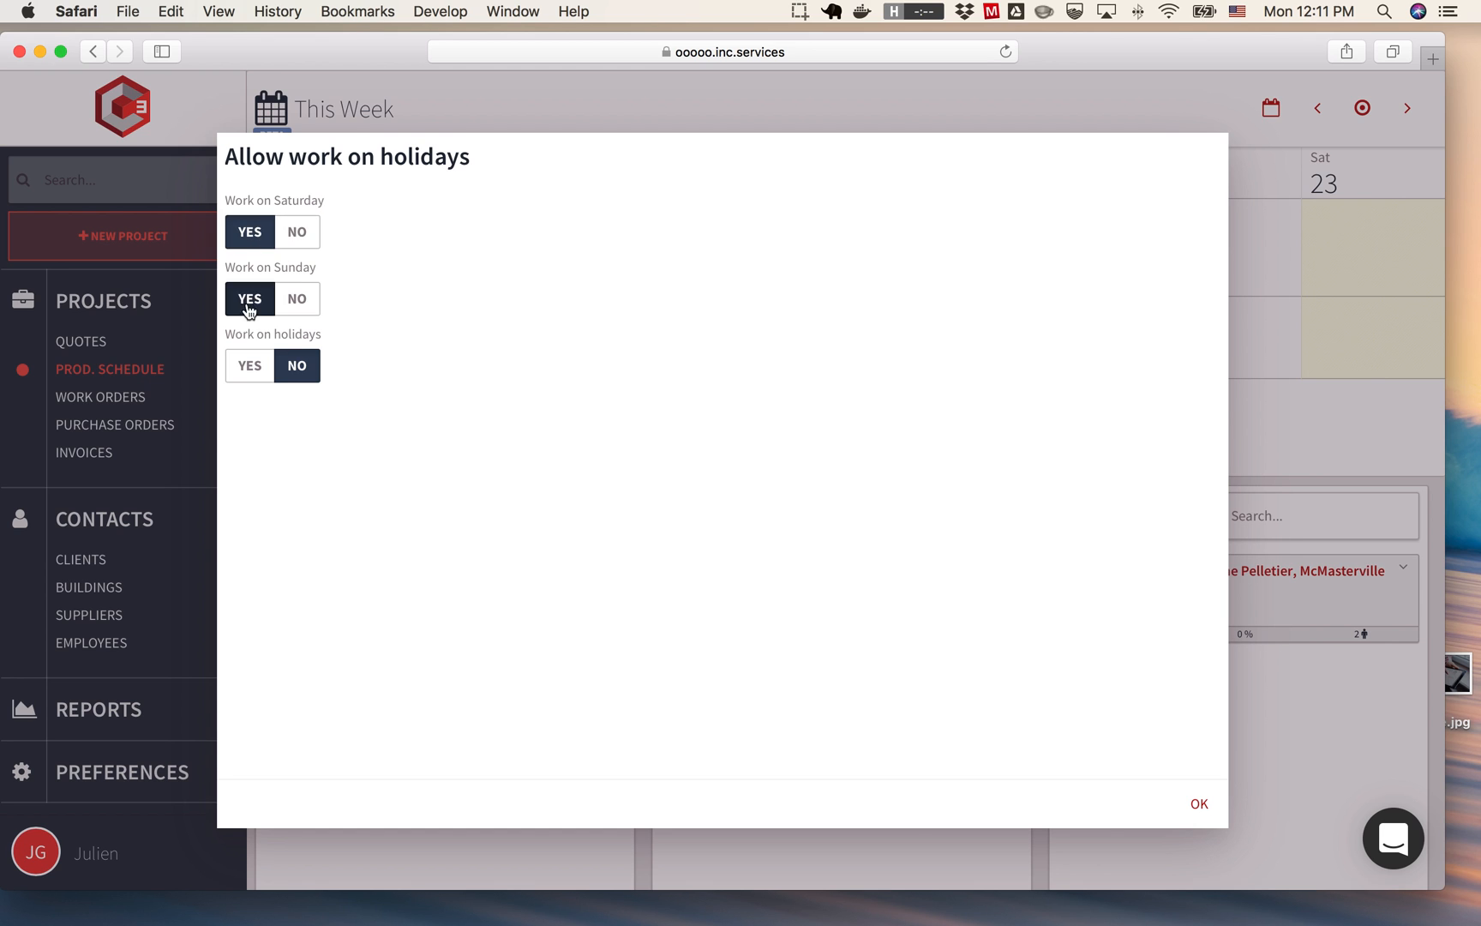
click(247, 366)
click(300, 370)
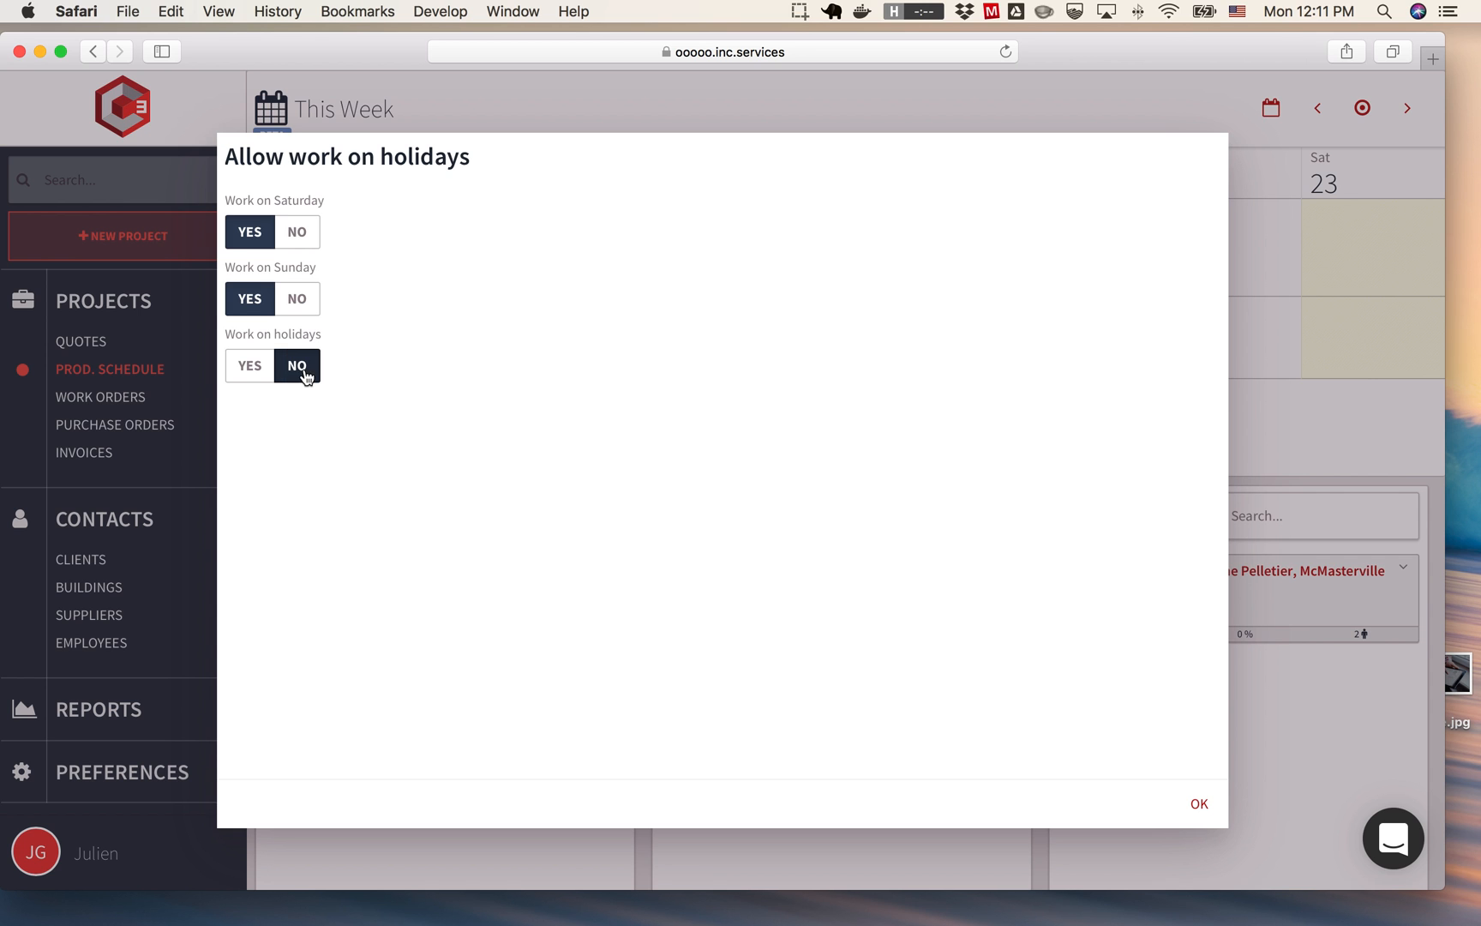
click(289, 312)
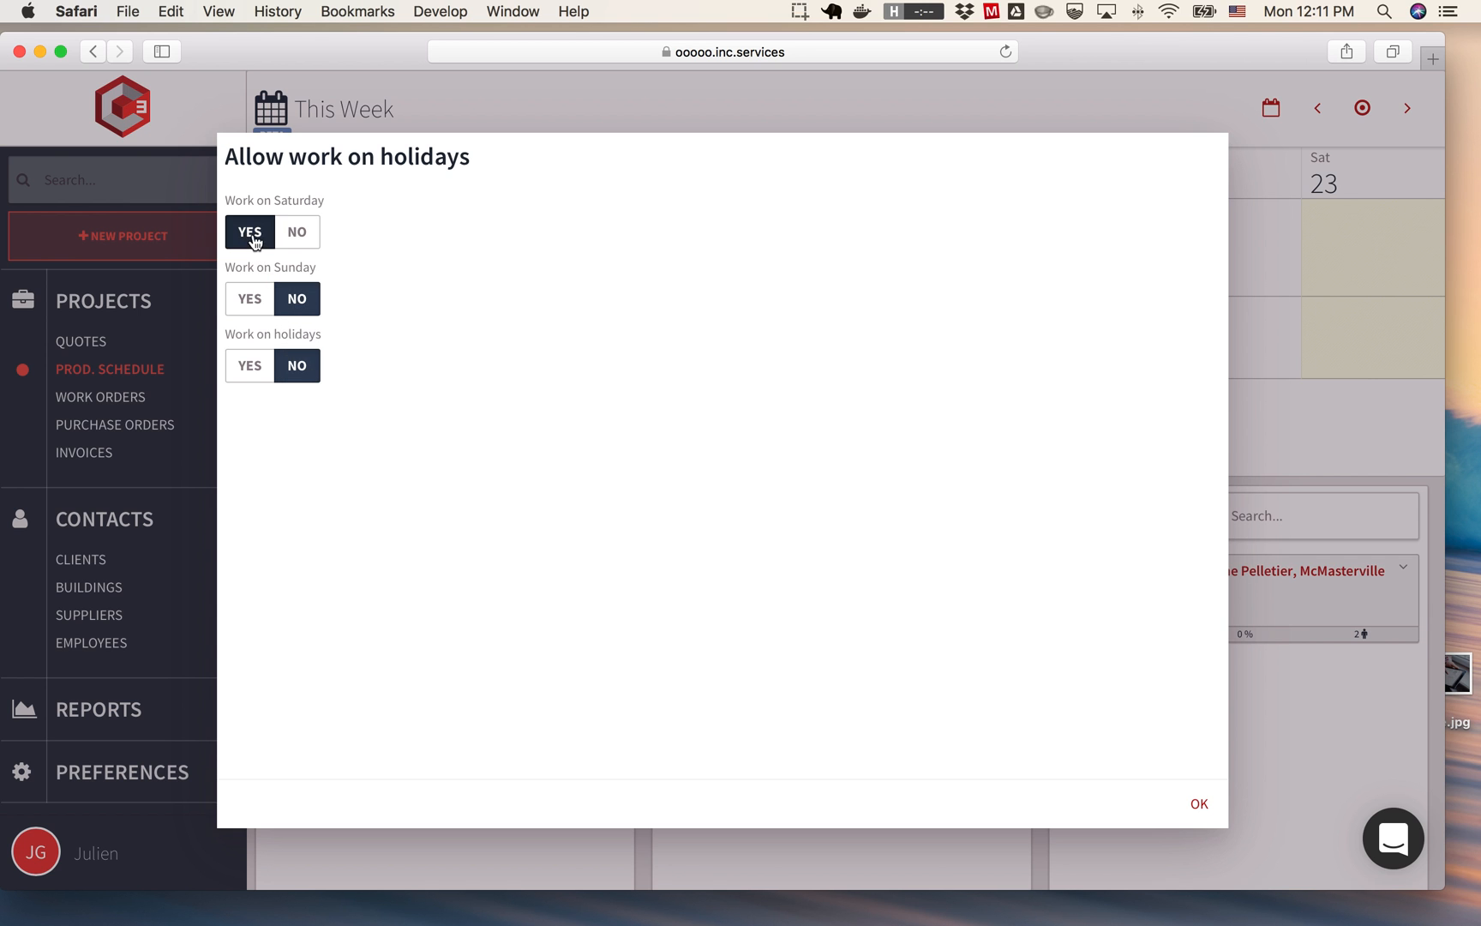
click(1199, 803)
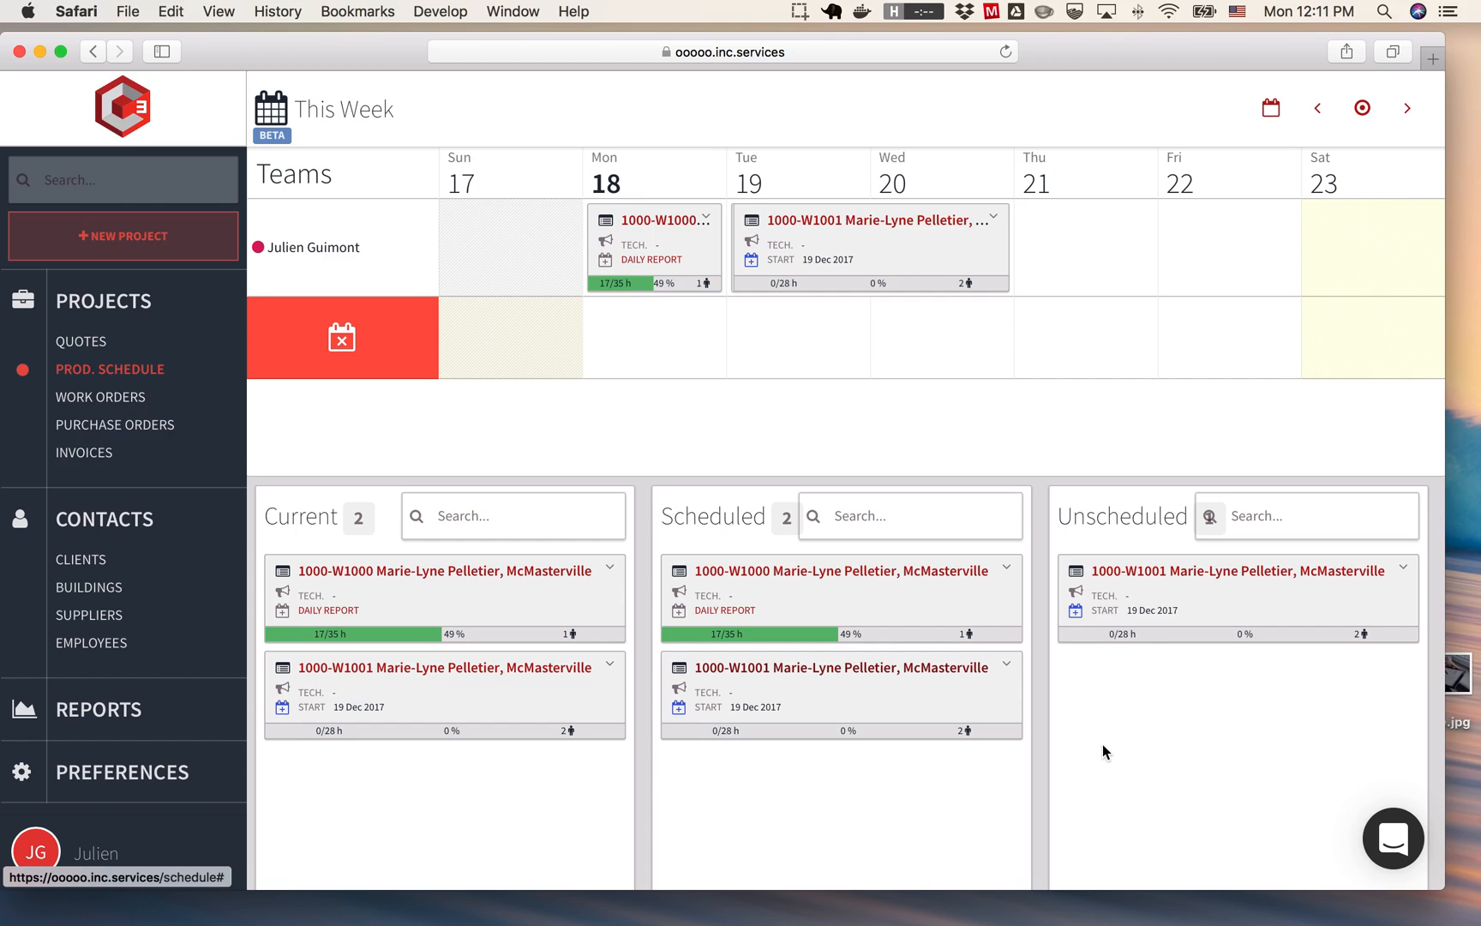
drag(820, 244, 1178, 253)
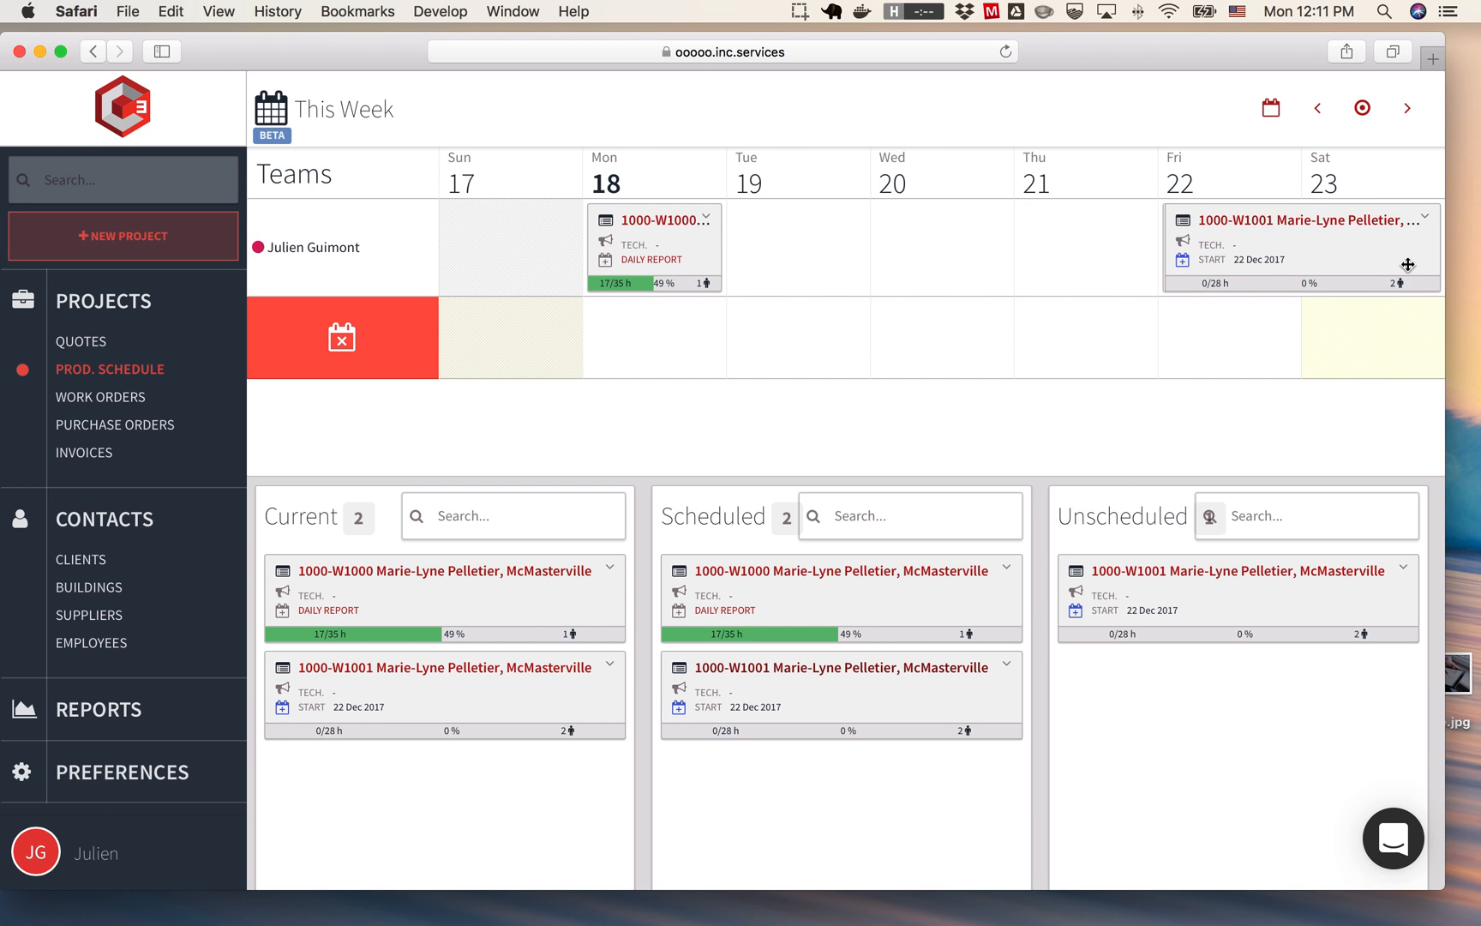
Disallow Saturday work for the Friday 22 work order and check its continuation in the week of 24 to 30 December
drag(1427, 230, 1198, 274)
click(297, 231)
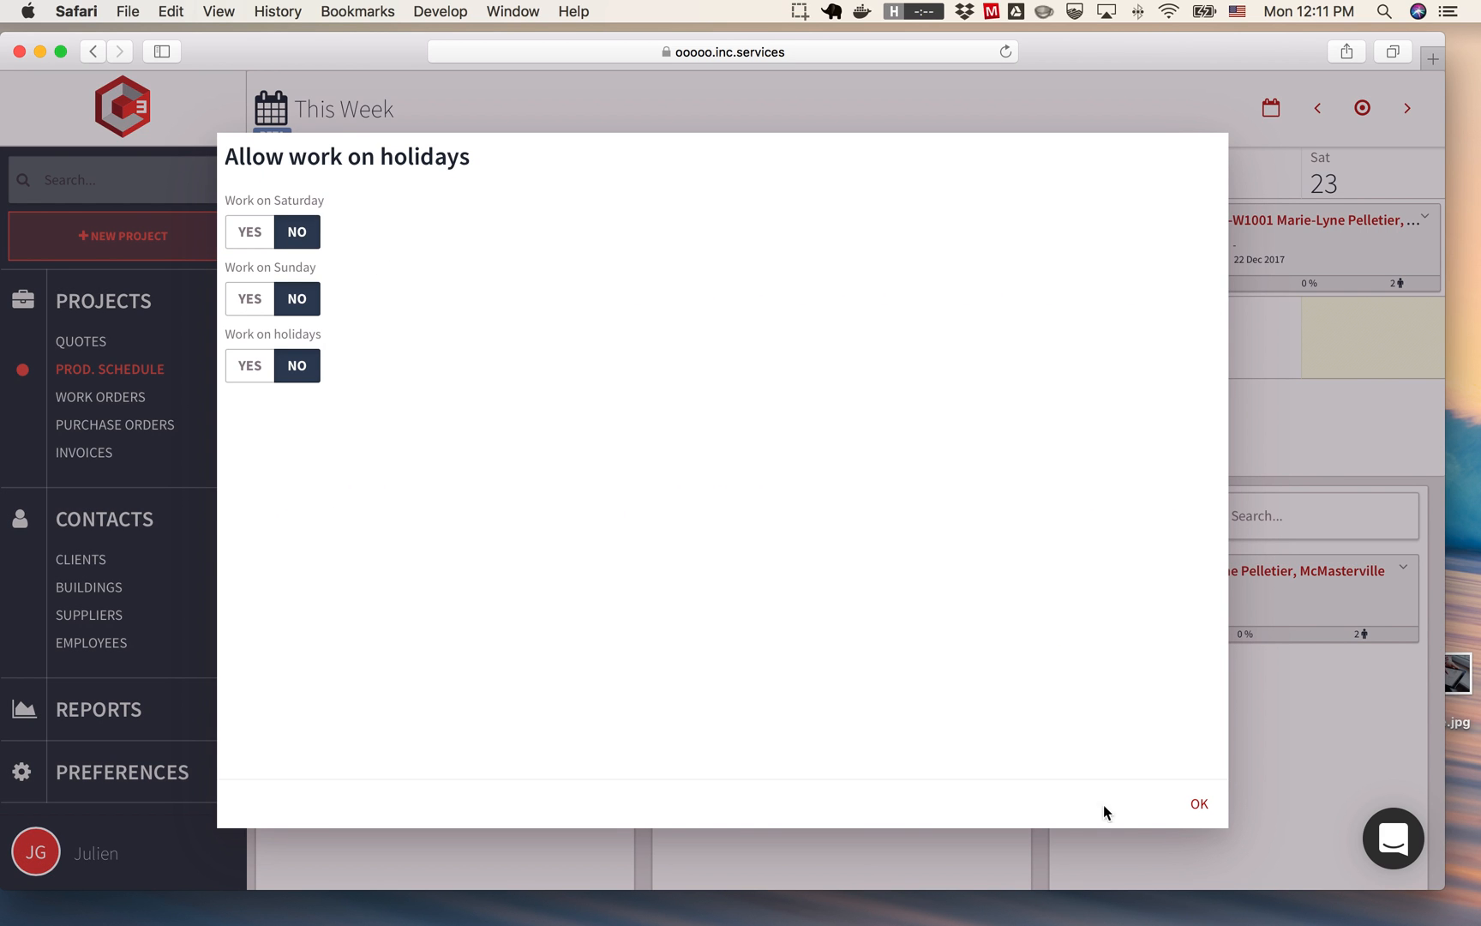
click(1198, 803)
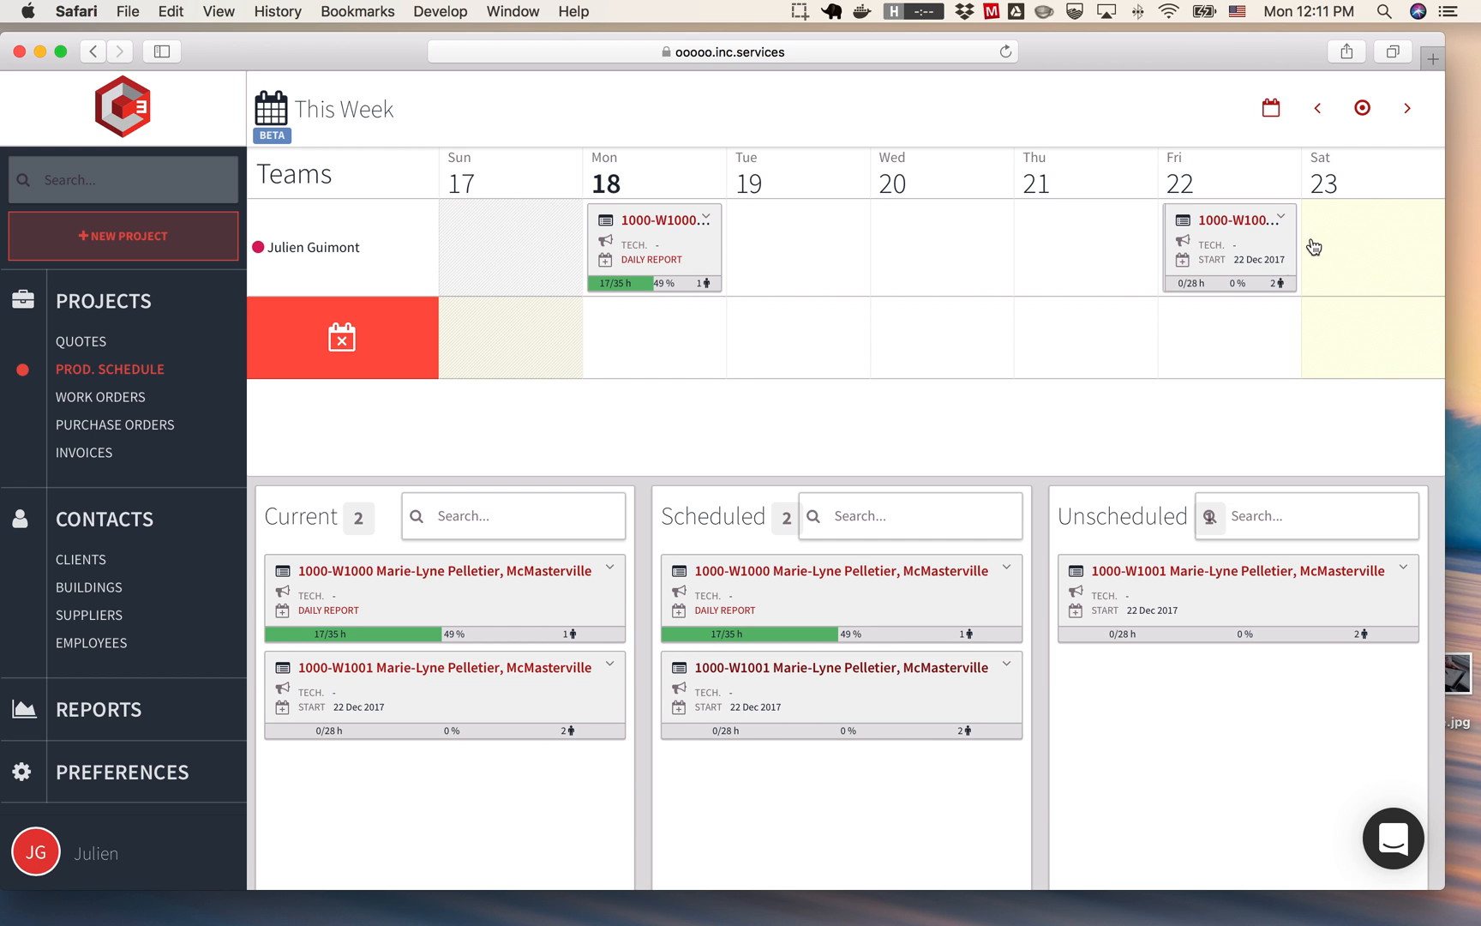
click(1406, 108)
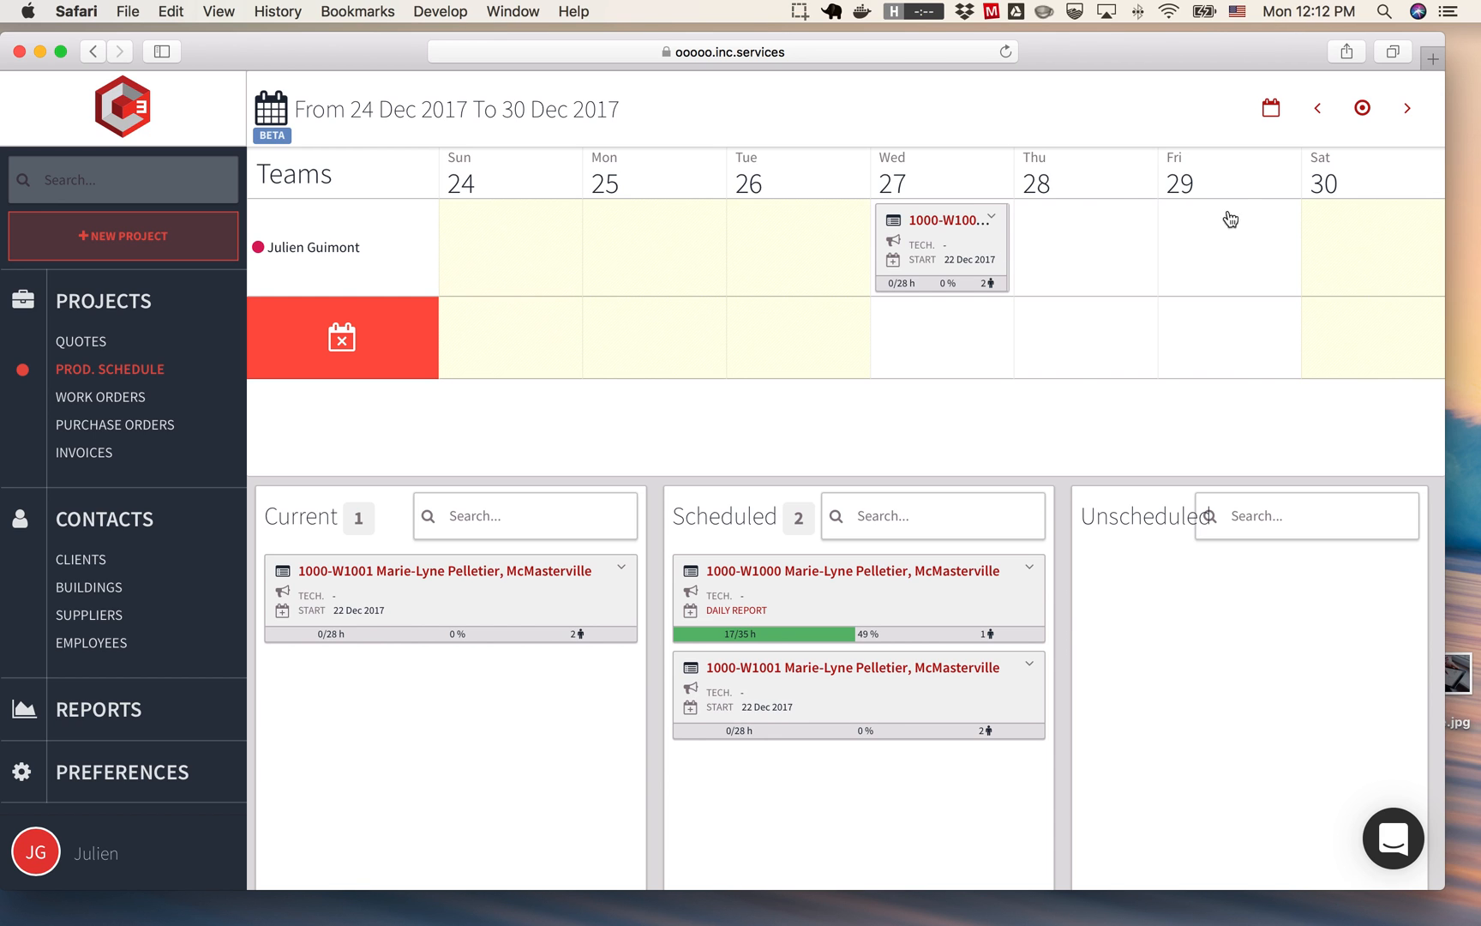
click(1331, 116)
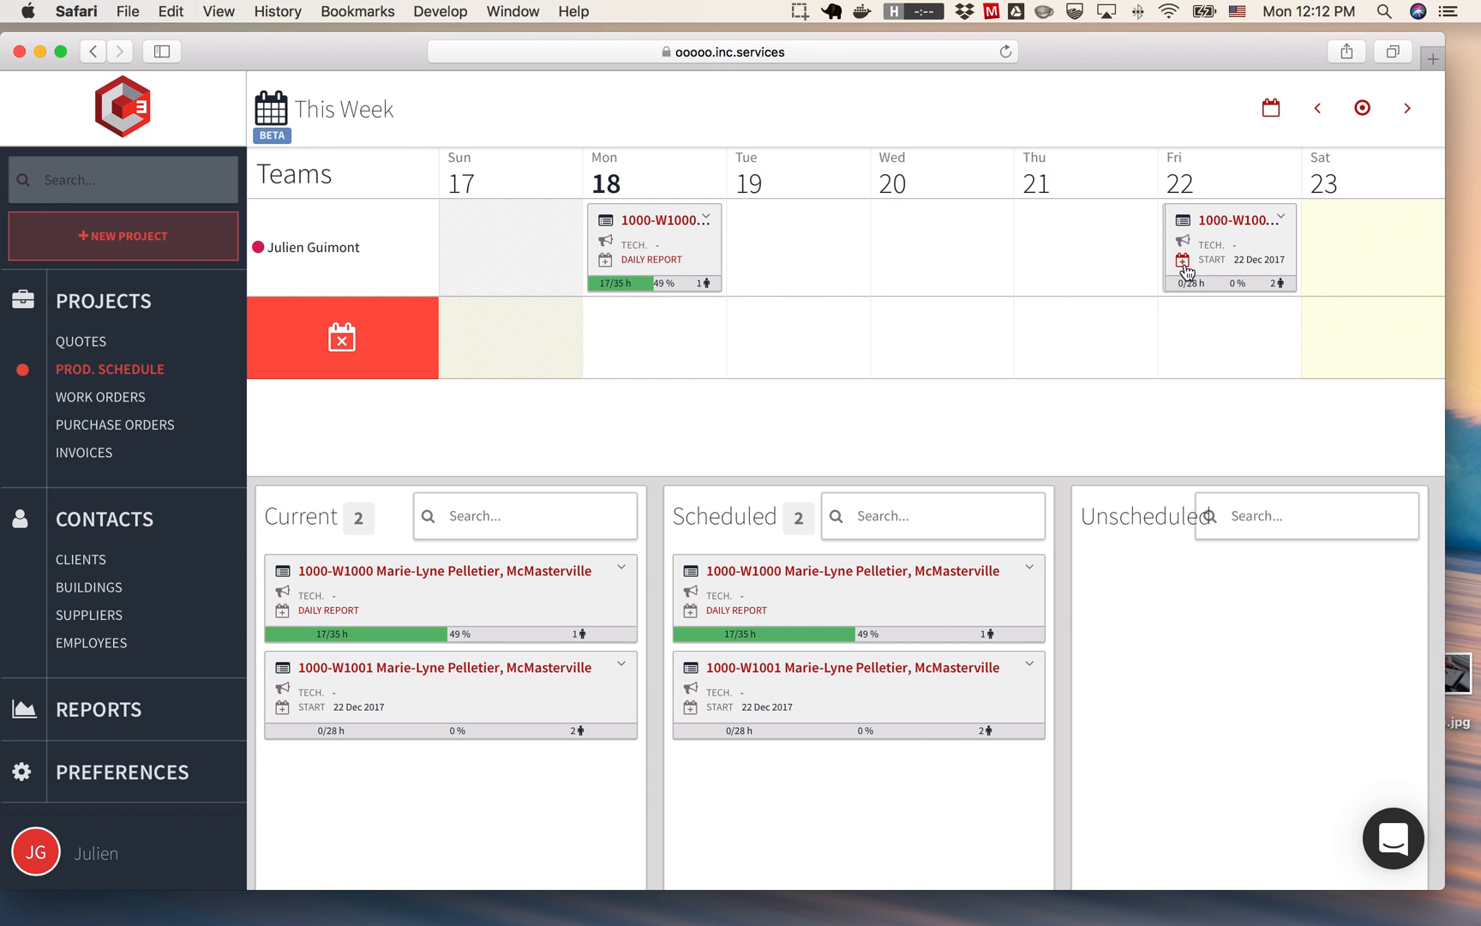
Allow work on Saturday for the Friday 22 work order and reschedule it to start on Tuesday 19
click(1281, 216)
click(1200, 326)
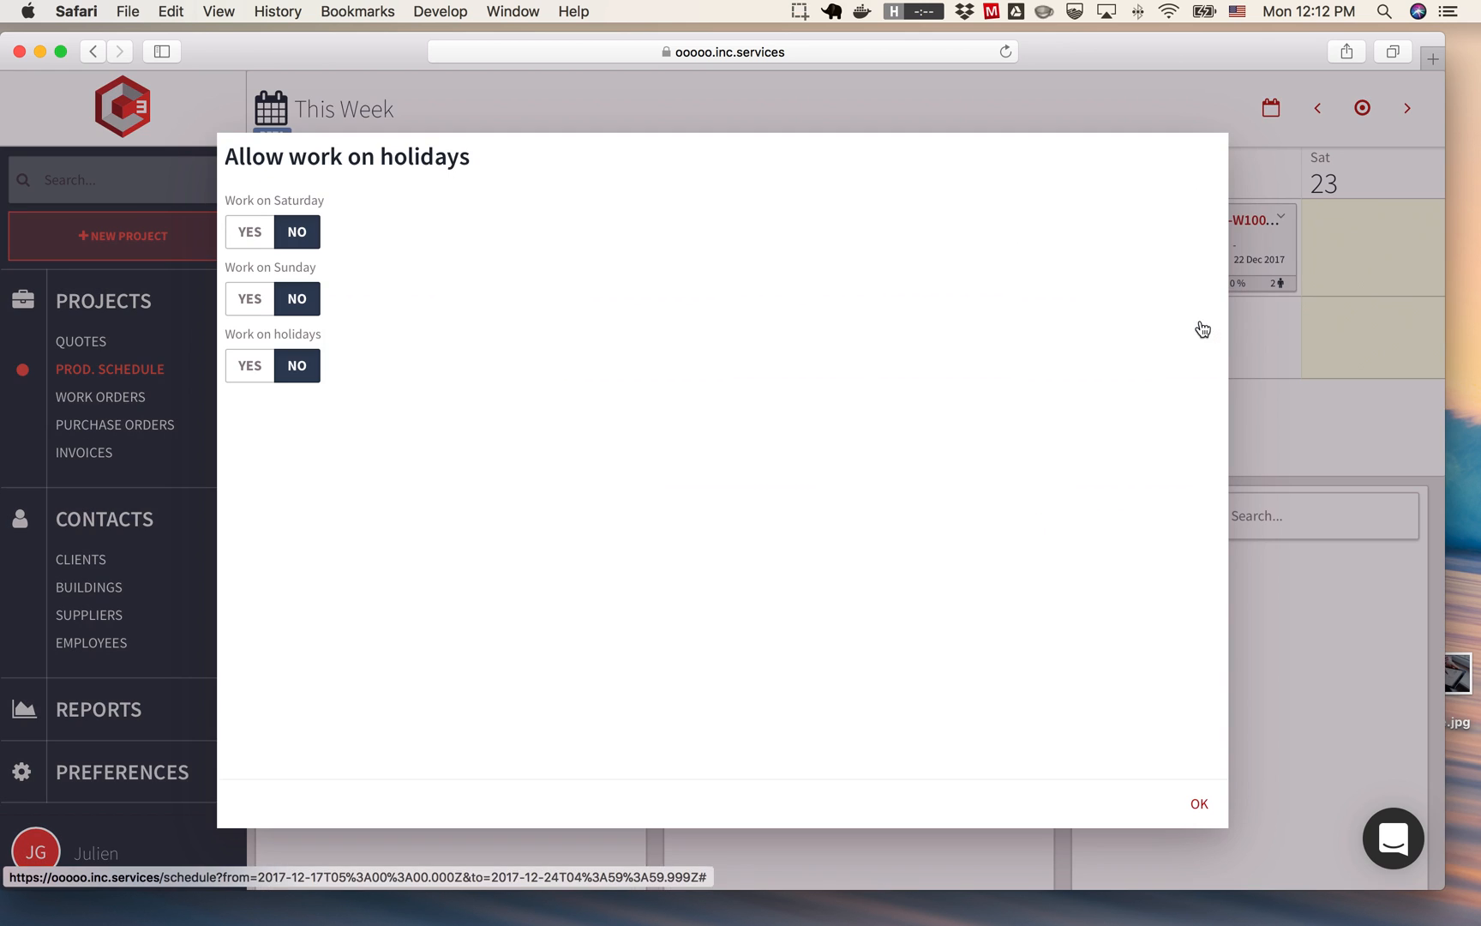
click(249, 233)
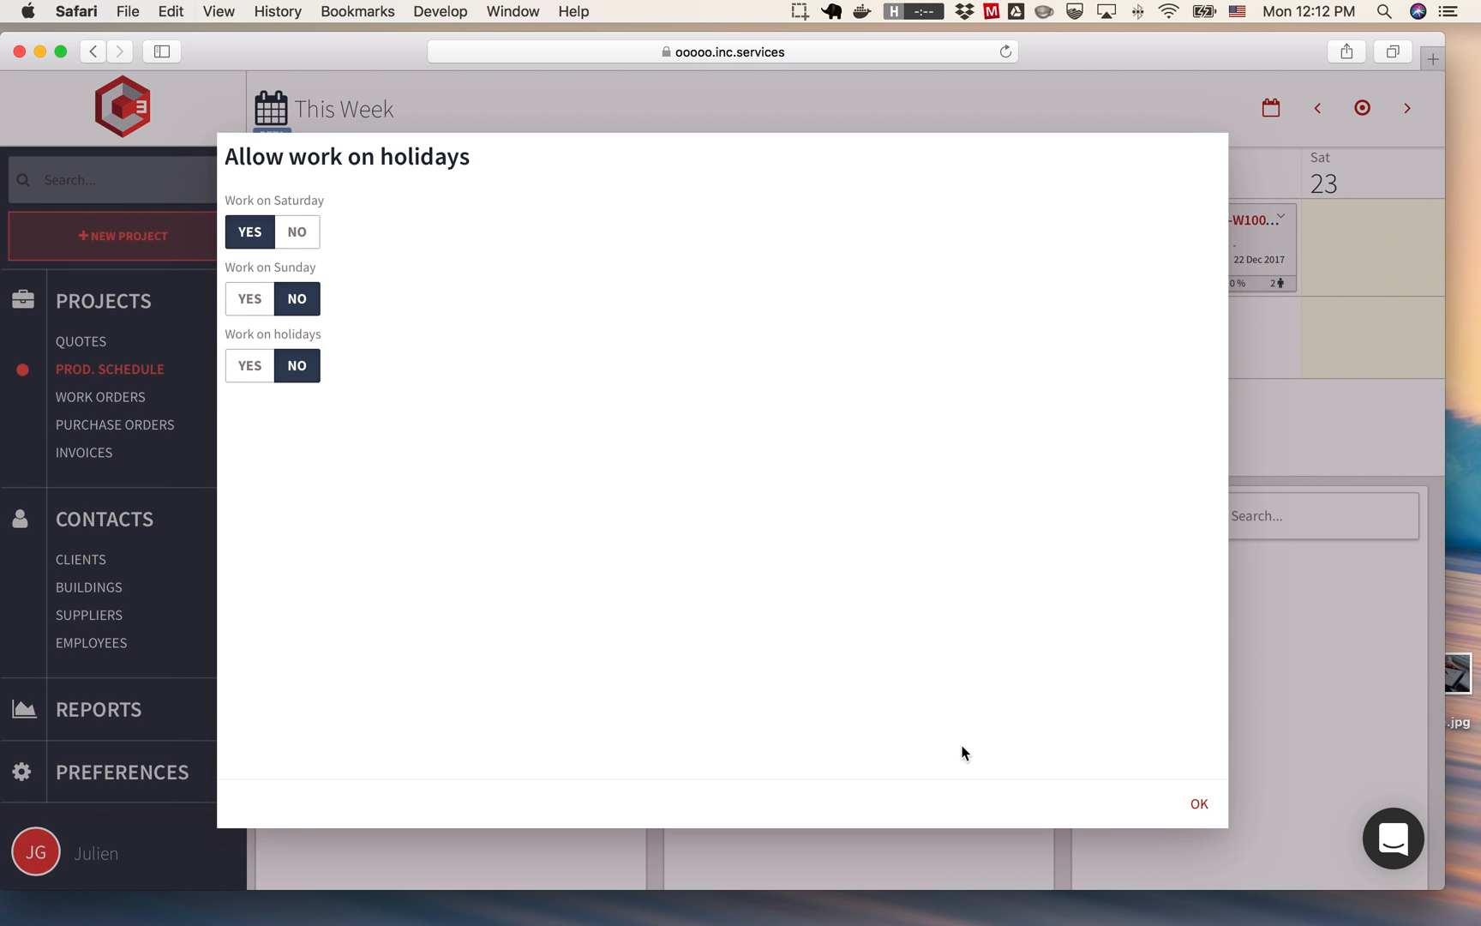
click(1199, 804)
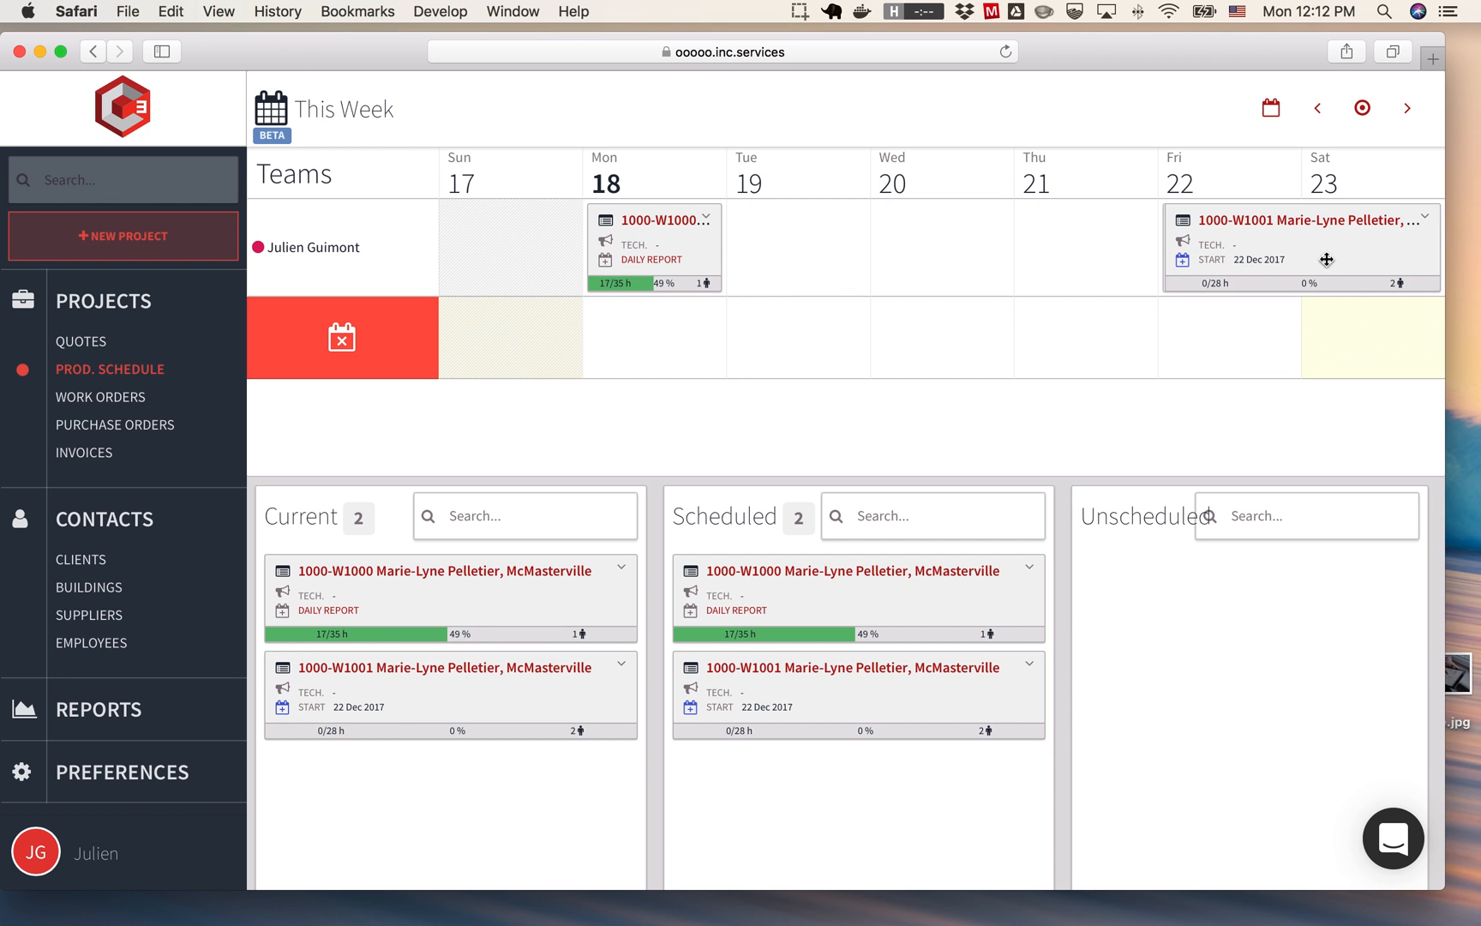
drag(1329, 260, 848, 262)
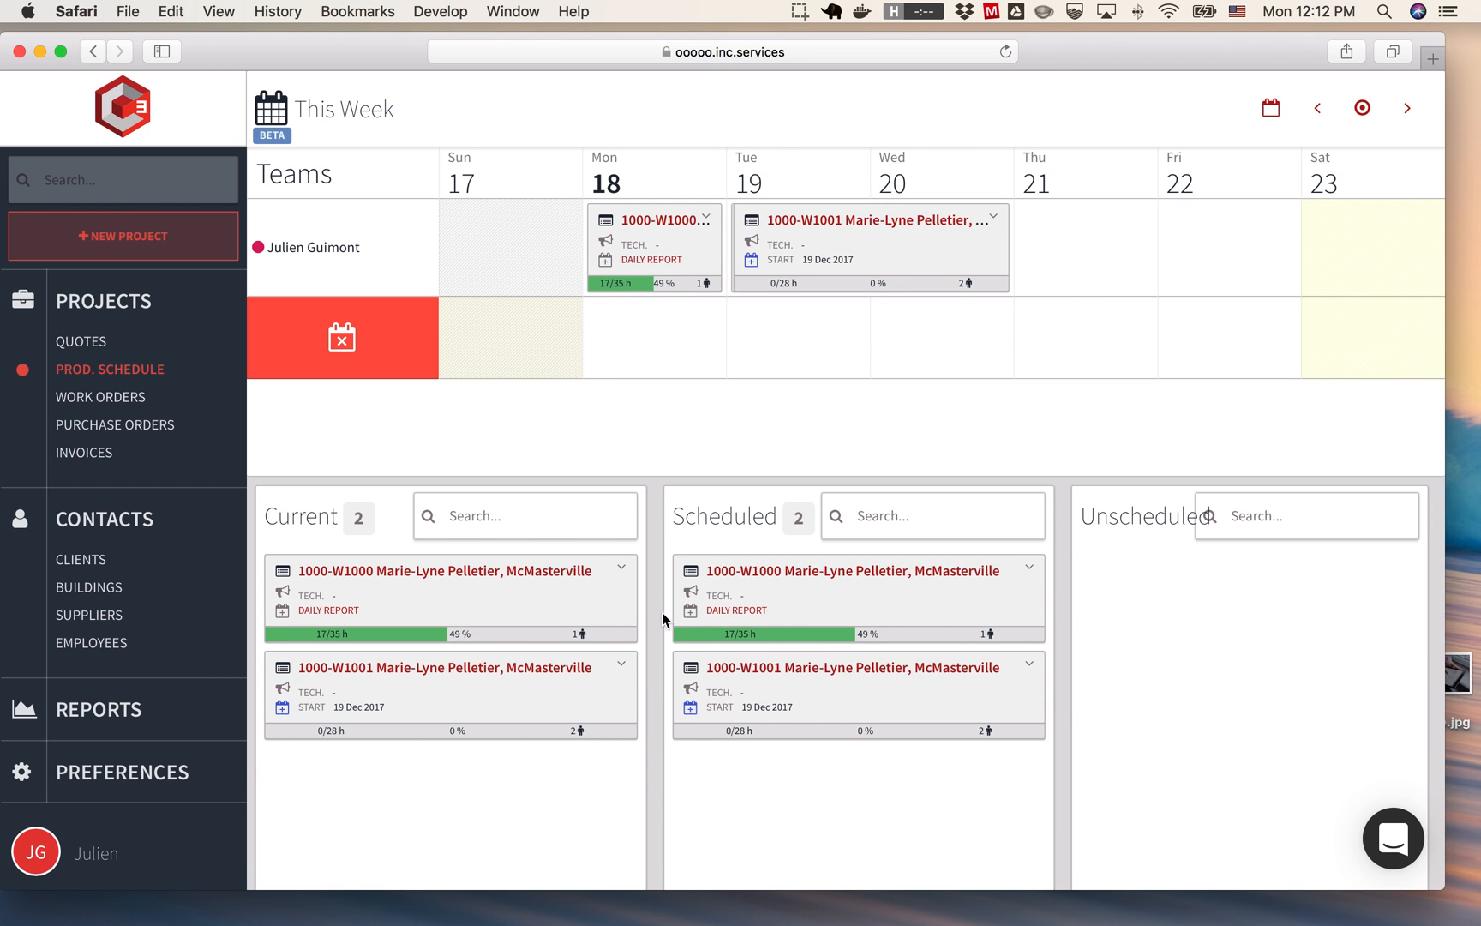
Reschedule the Tuesday 19 work order to Friday 22 without Saturday work, and show its continuation in the week of 24 to 30 December
click(828, 254)
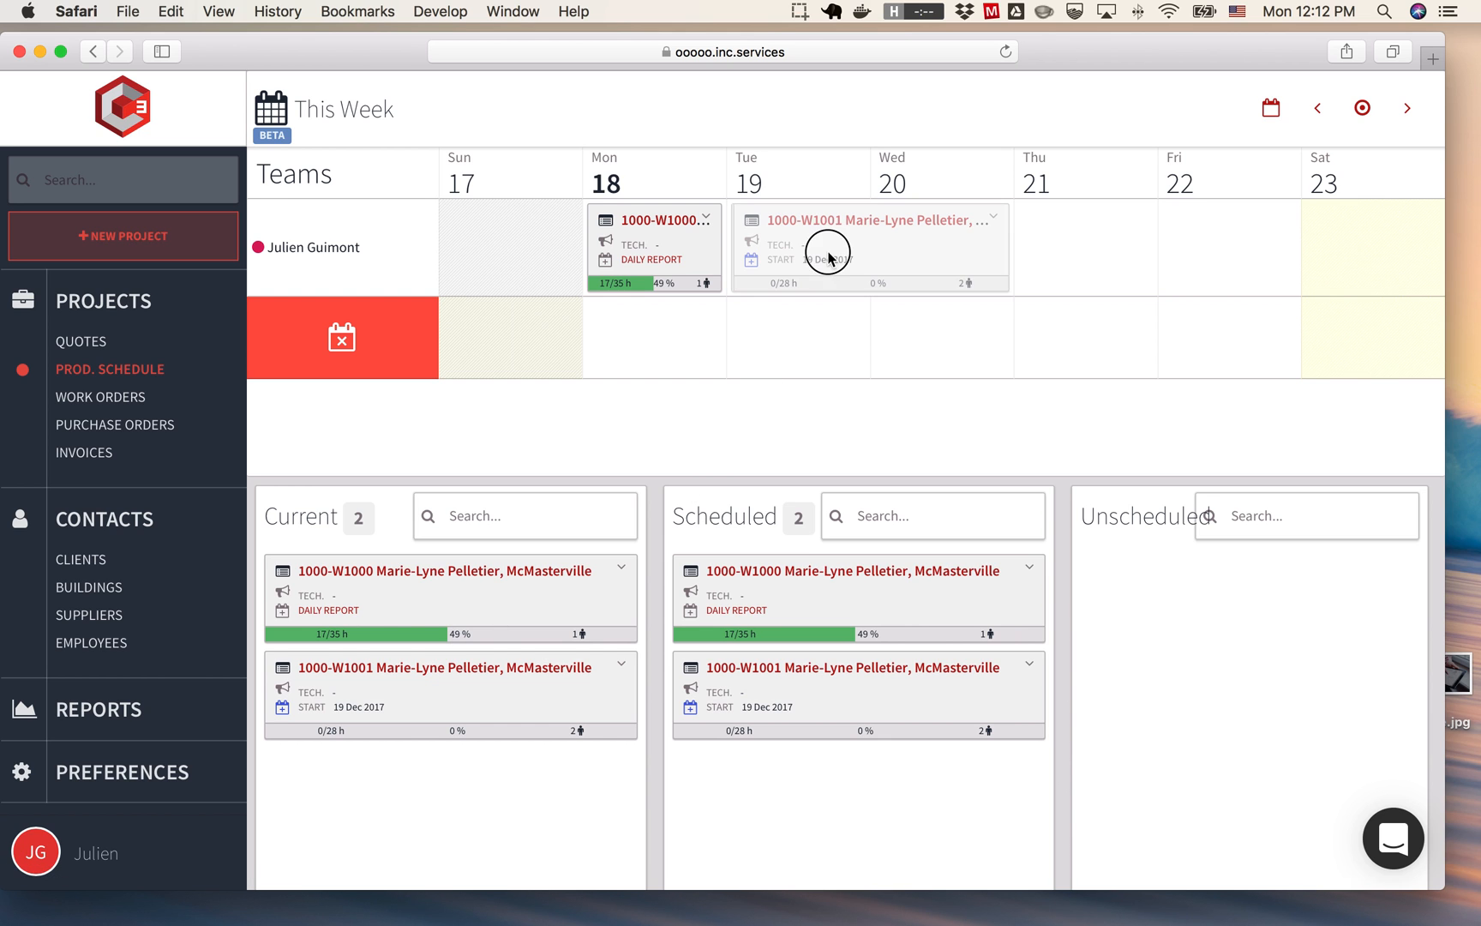
drag(827, 254, 1349, 241)
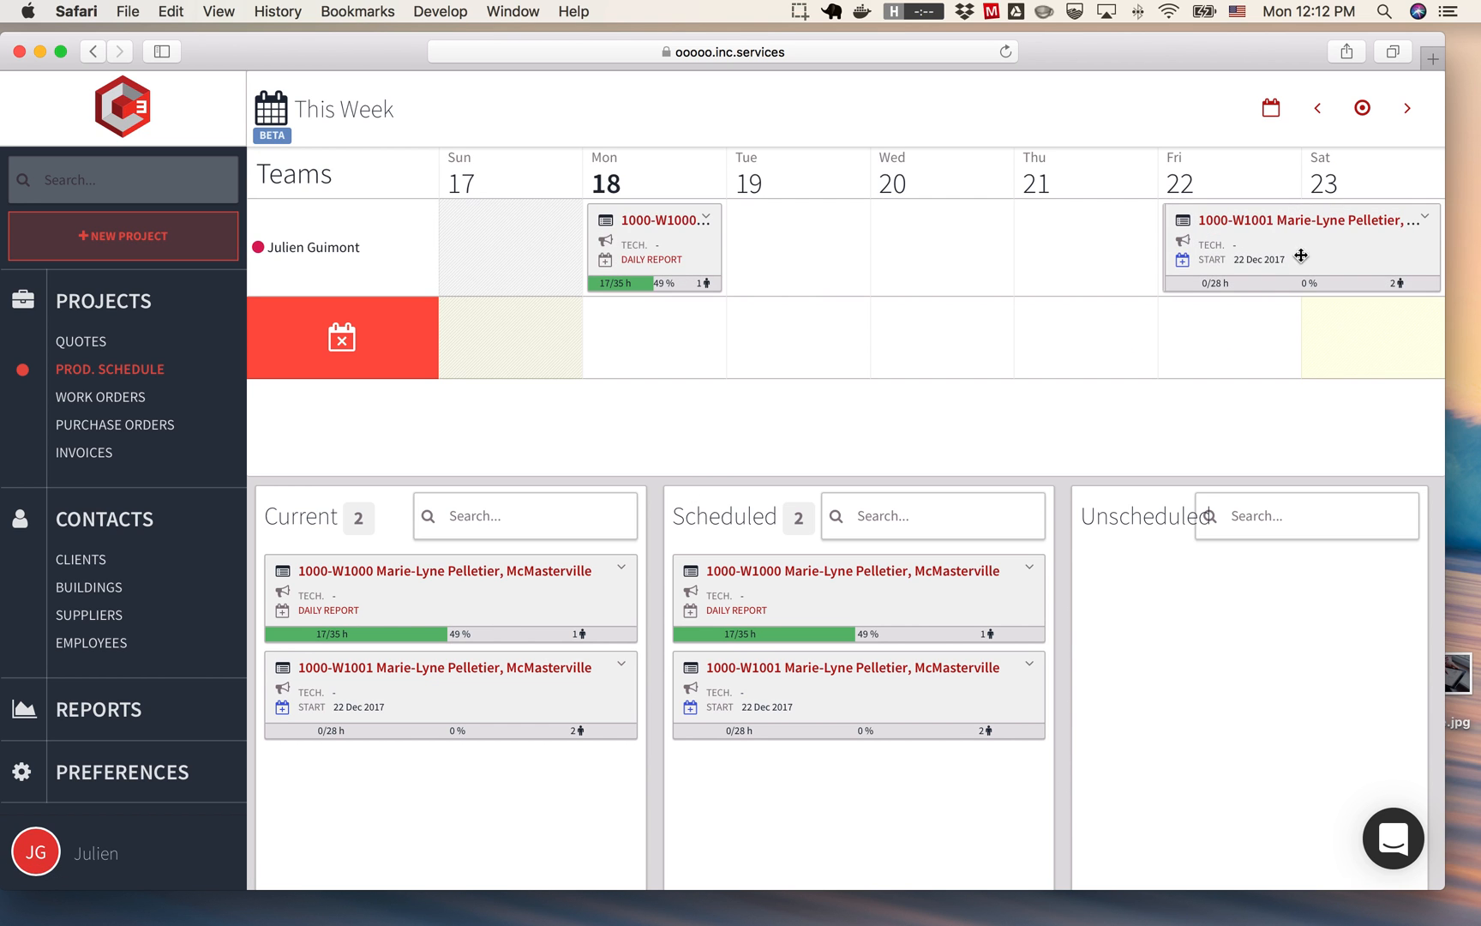
click(1185, 264)
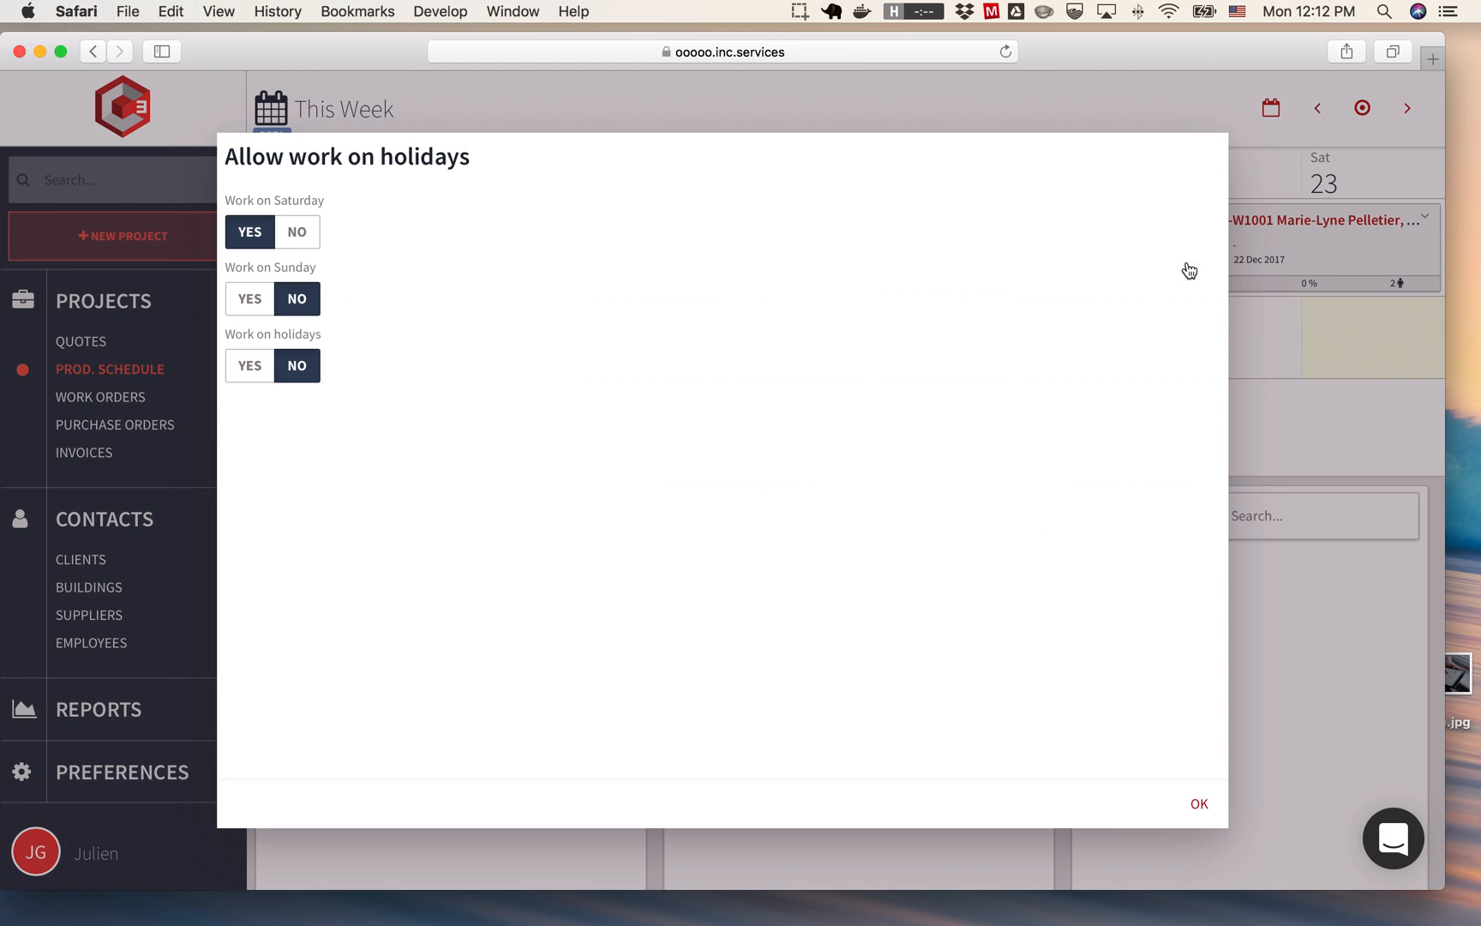
click(300, 228)
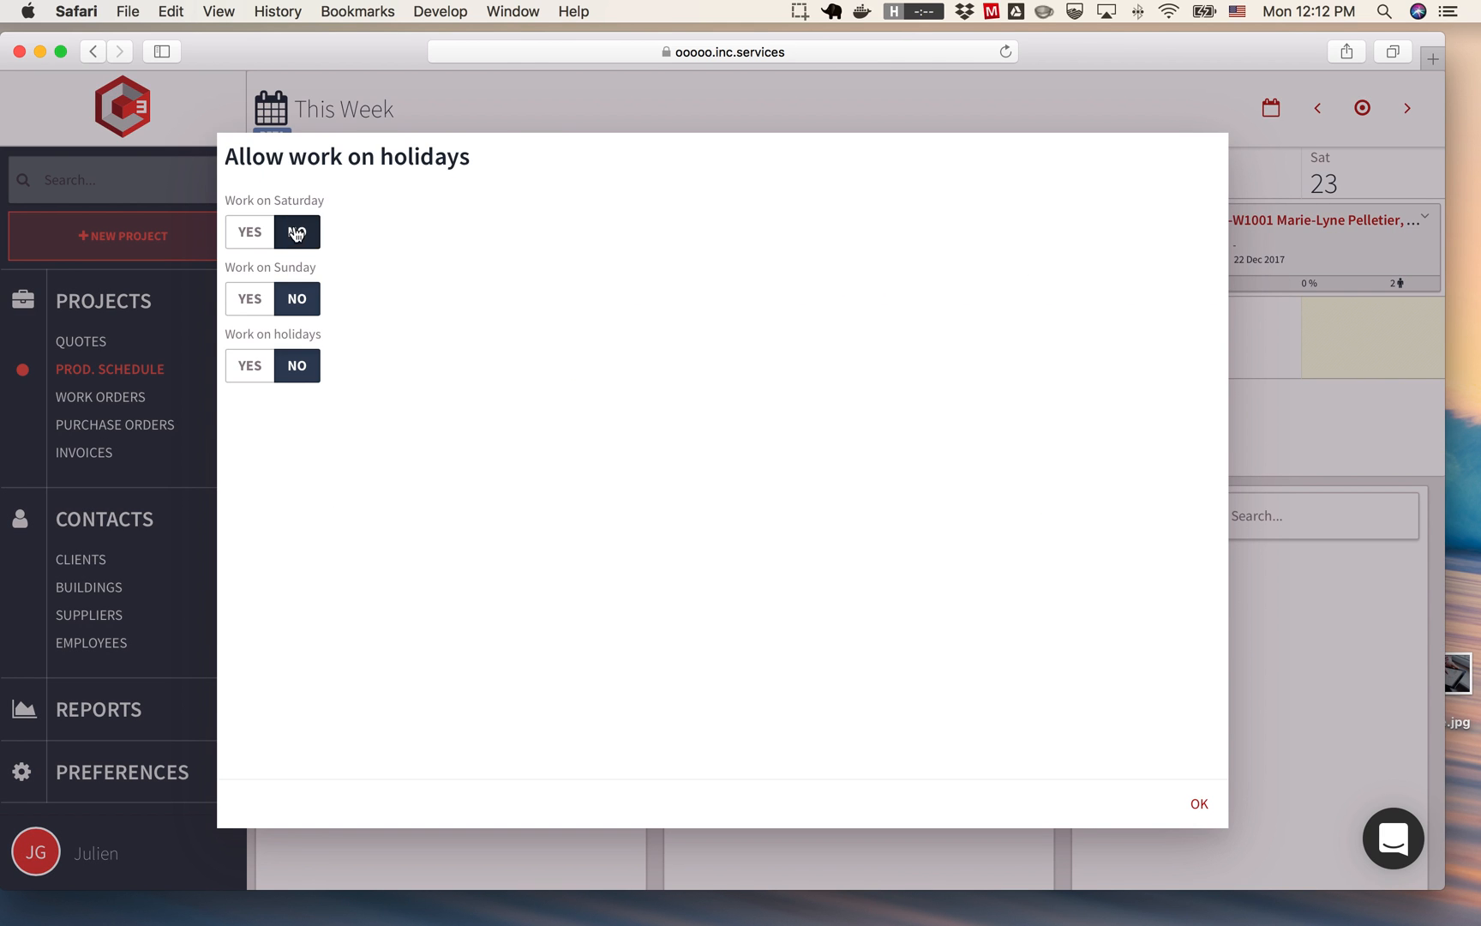
click(1199, 805)
click(1406, 105)
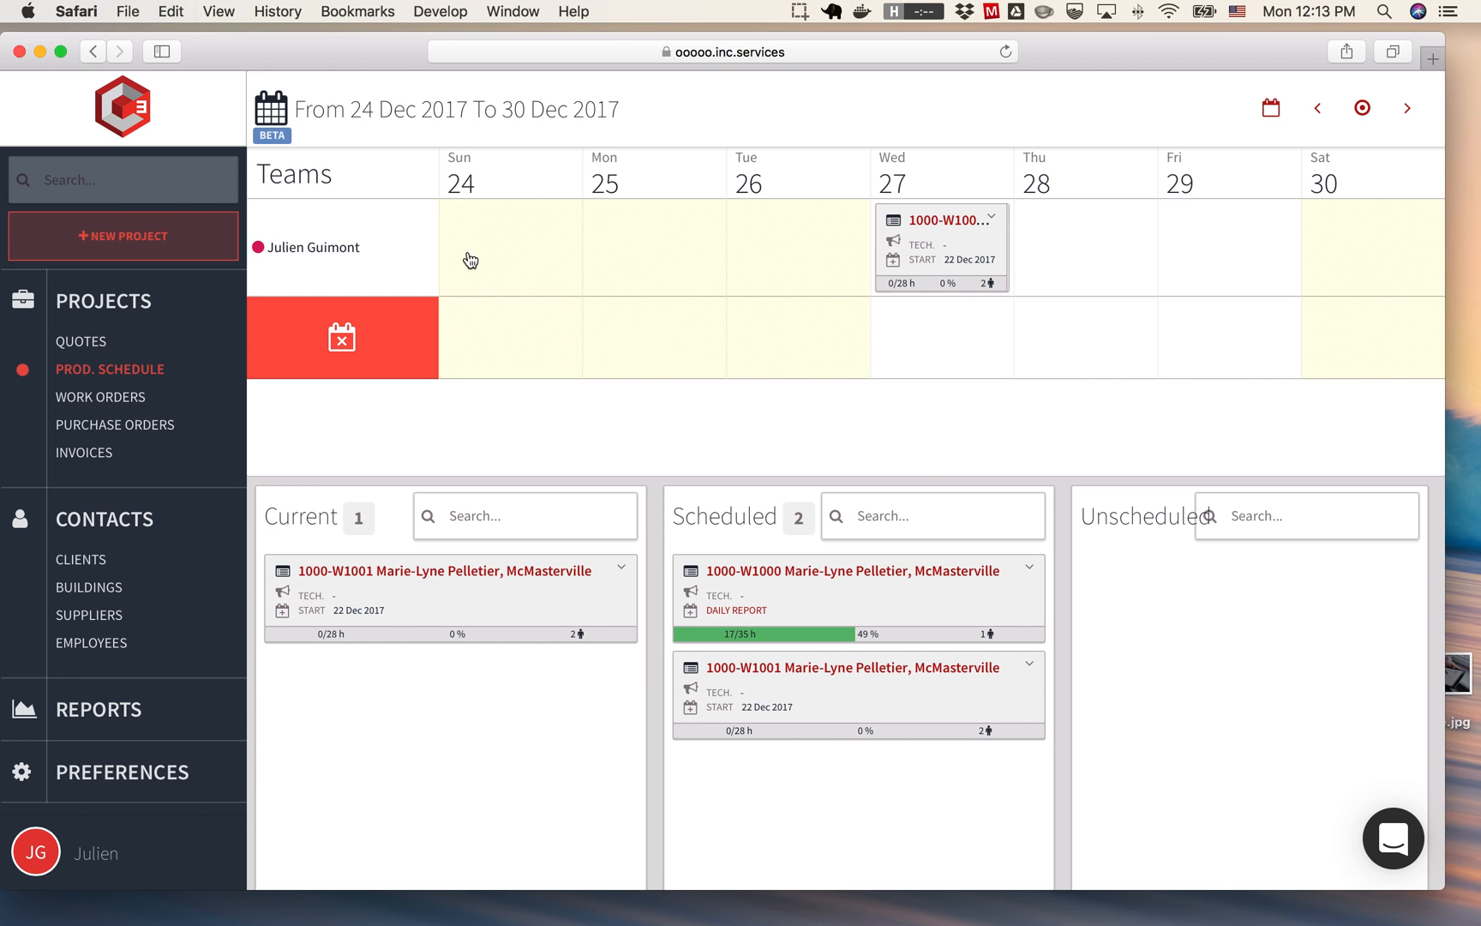
Examine the team's settings for color, number of employees required and team member assignment, leaving them as they are
click(345, 246)
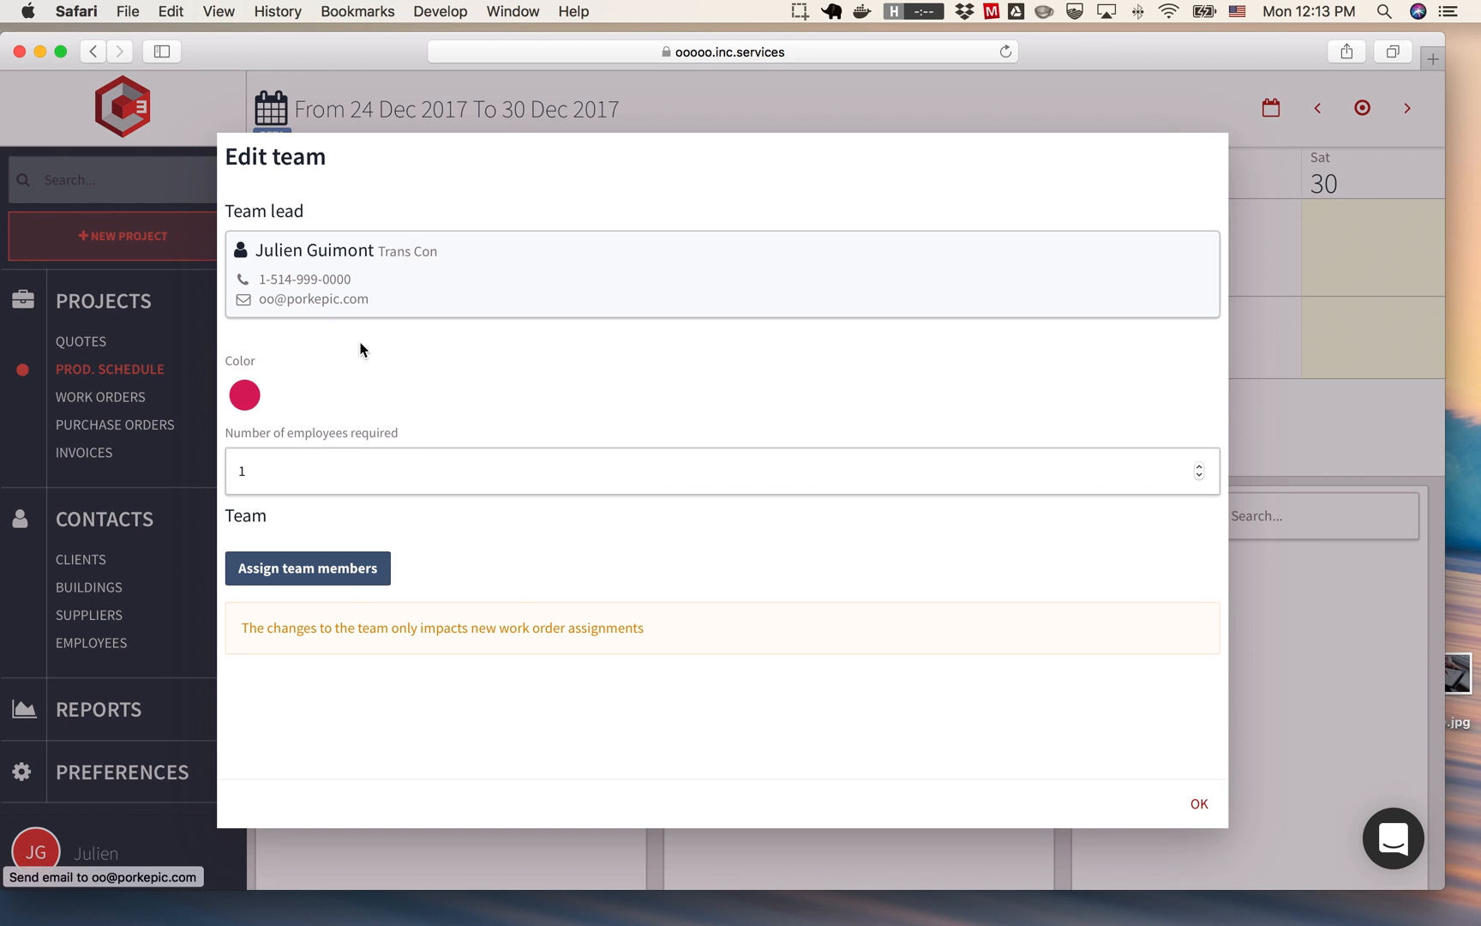
click(309, 486)
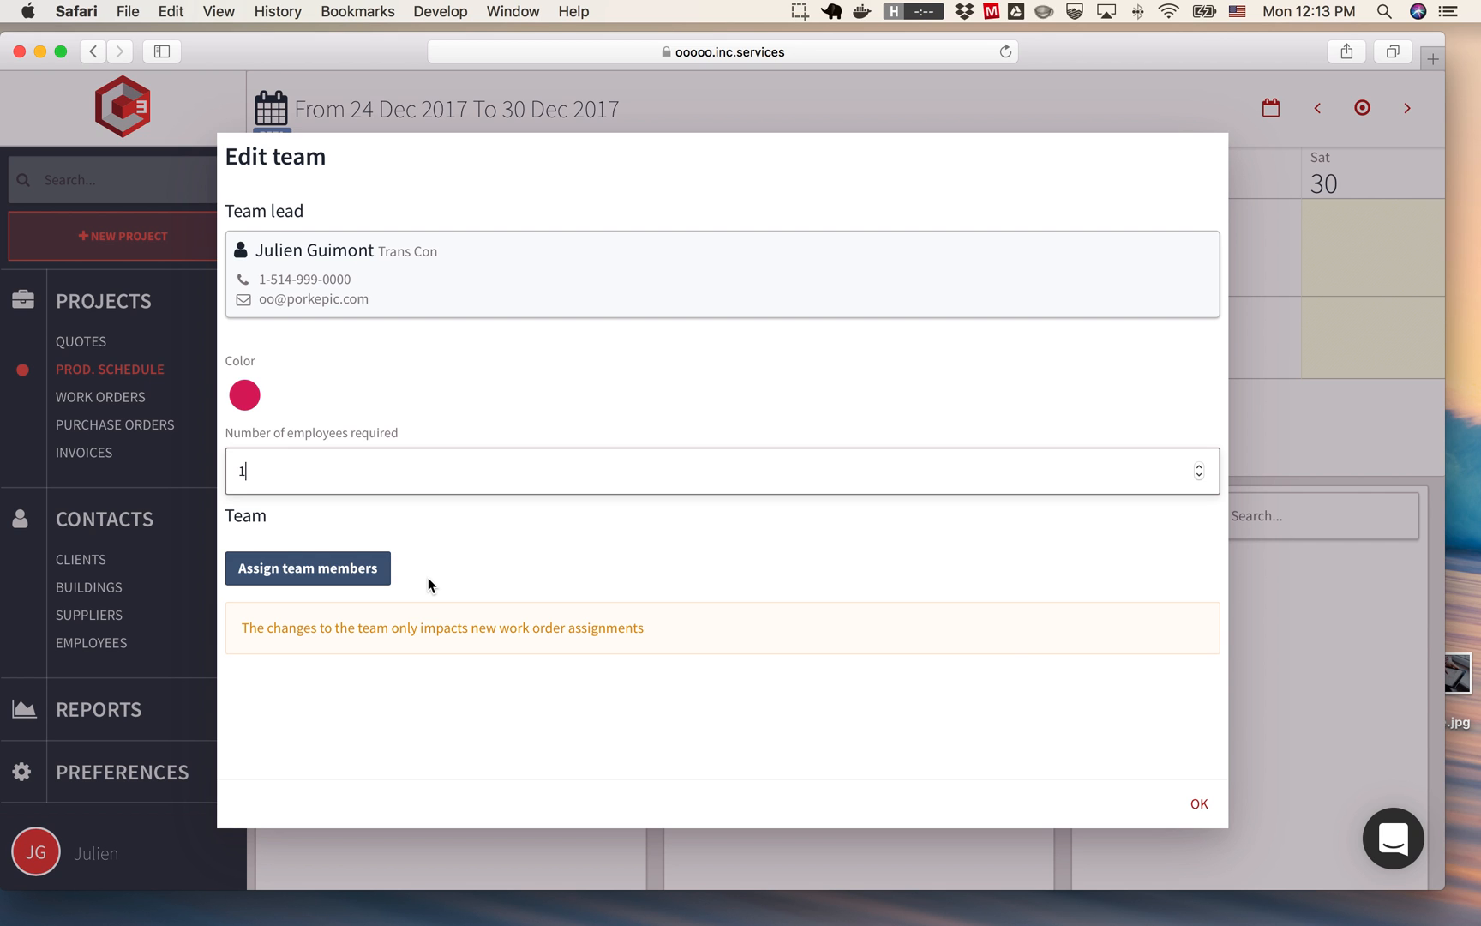
click(1201, 808)
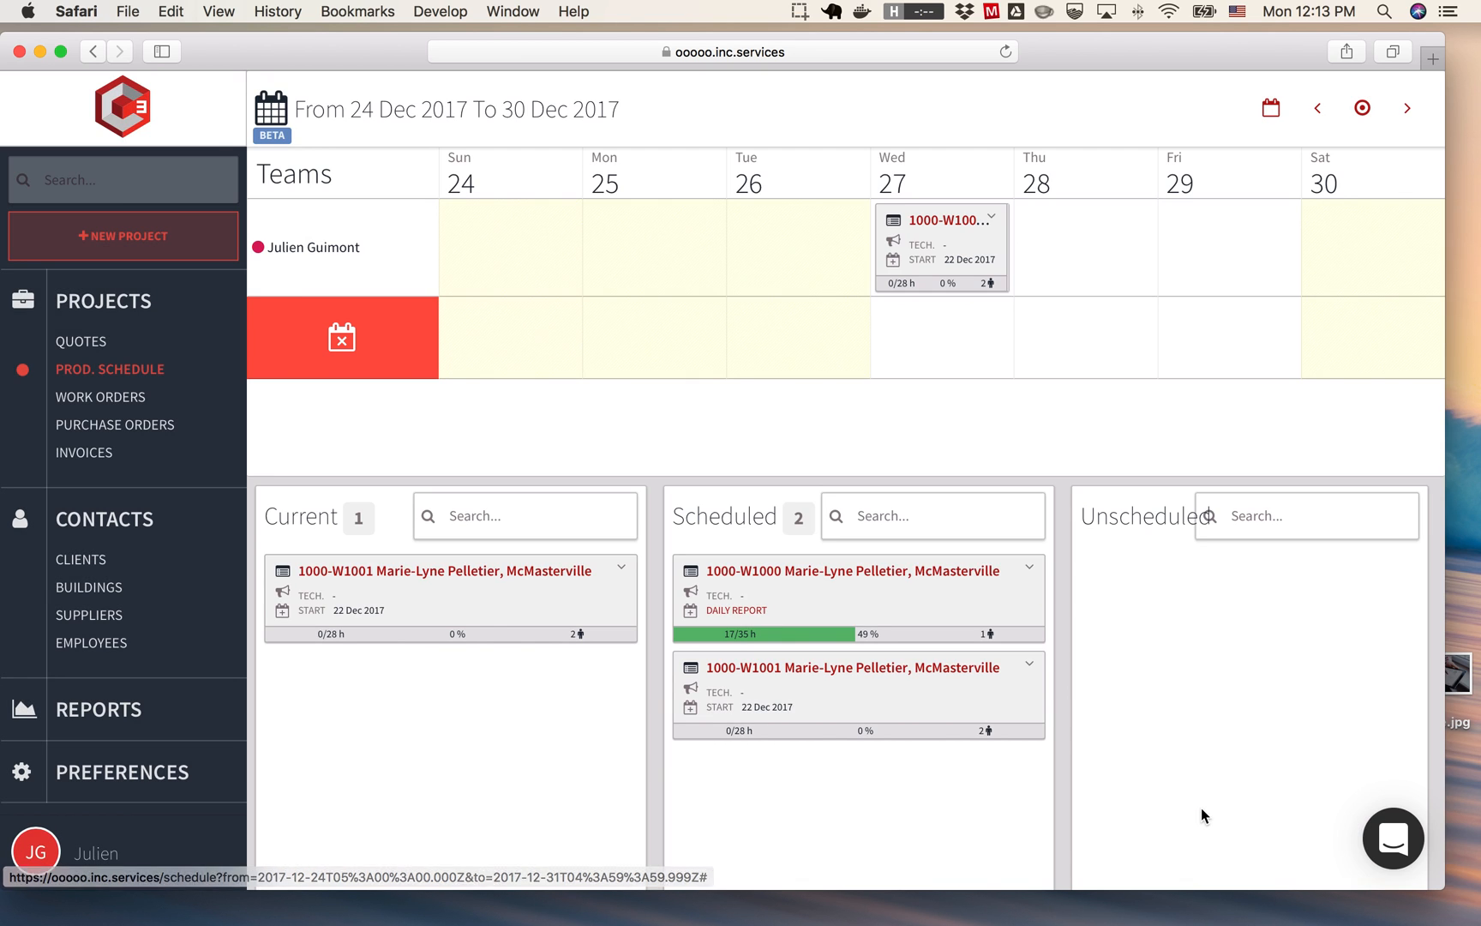
View the list of support conversations and the option for a new conversation, and close it again
click(1394, 840)
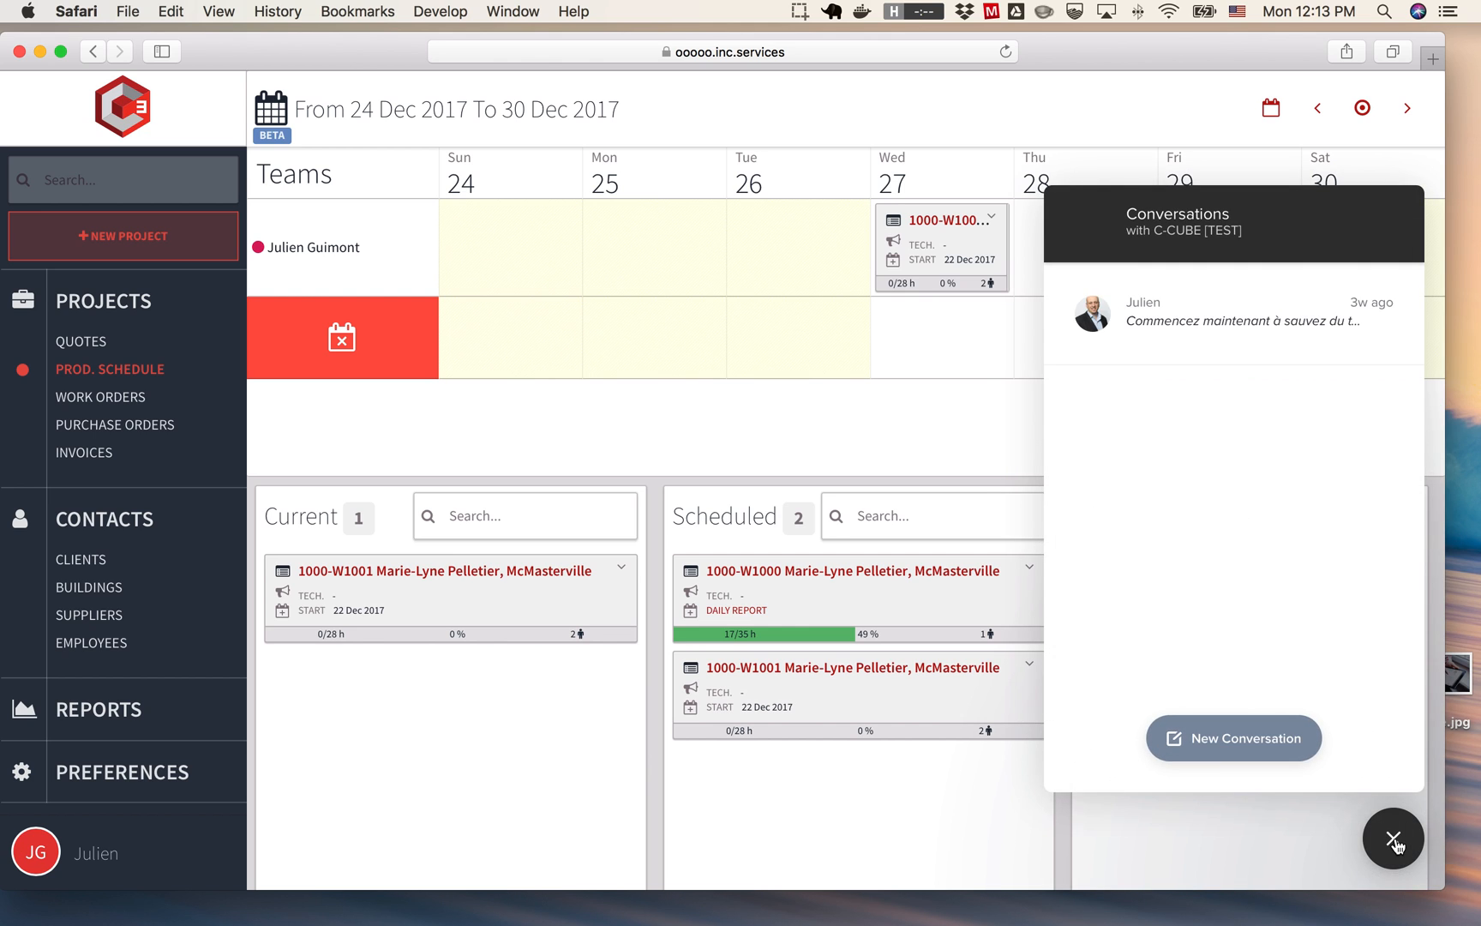
click(1393, 840)
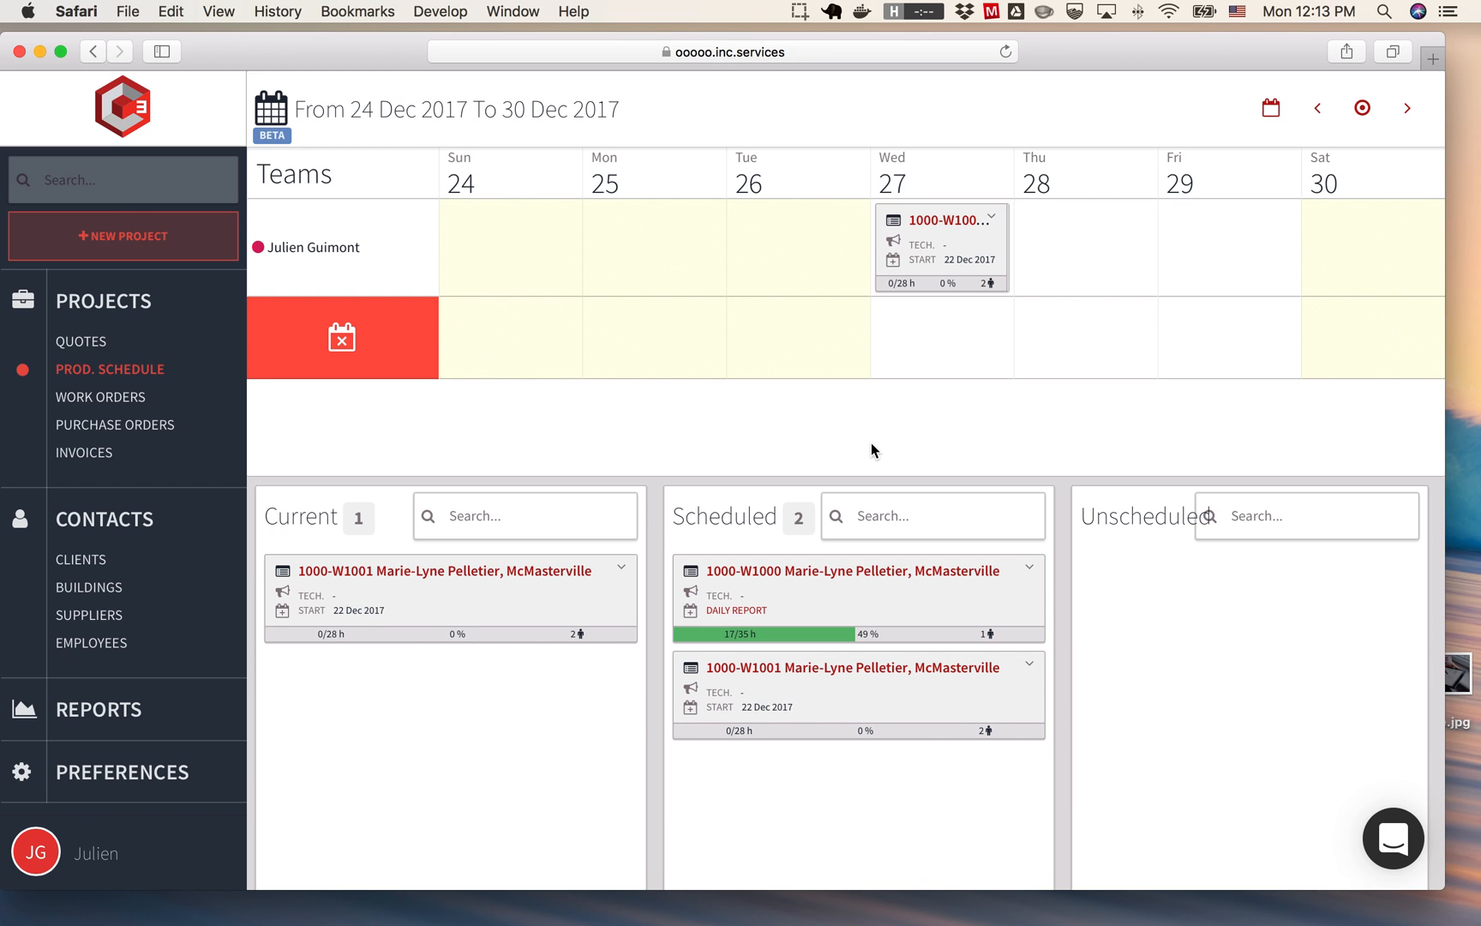
click(799, 12)
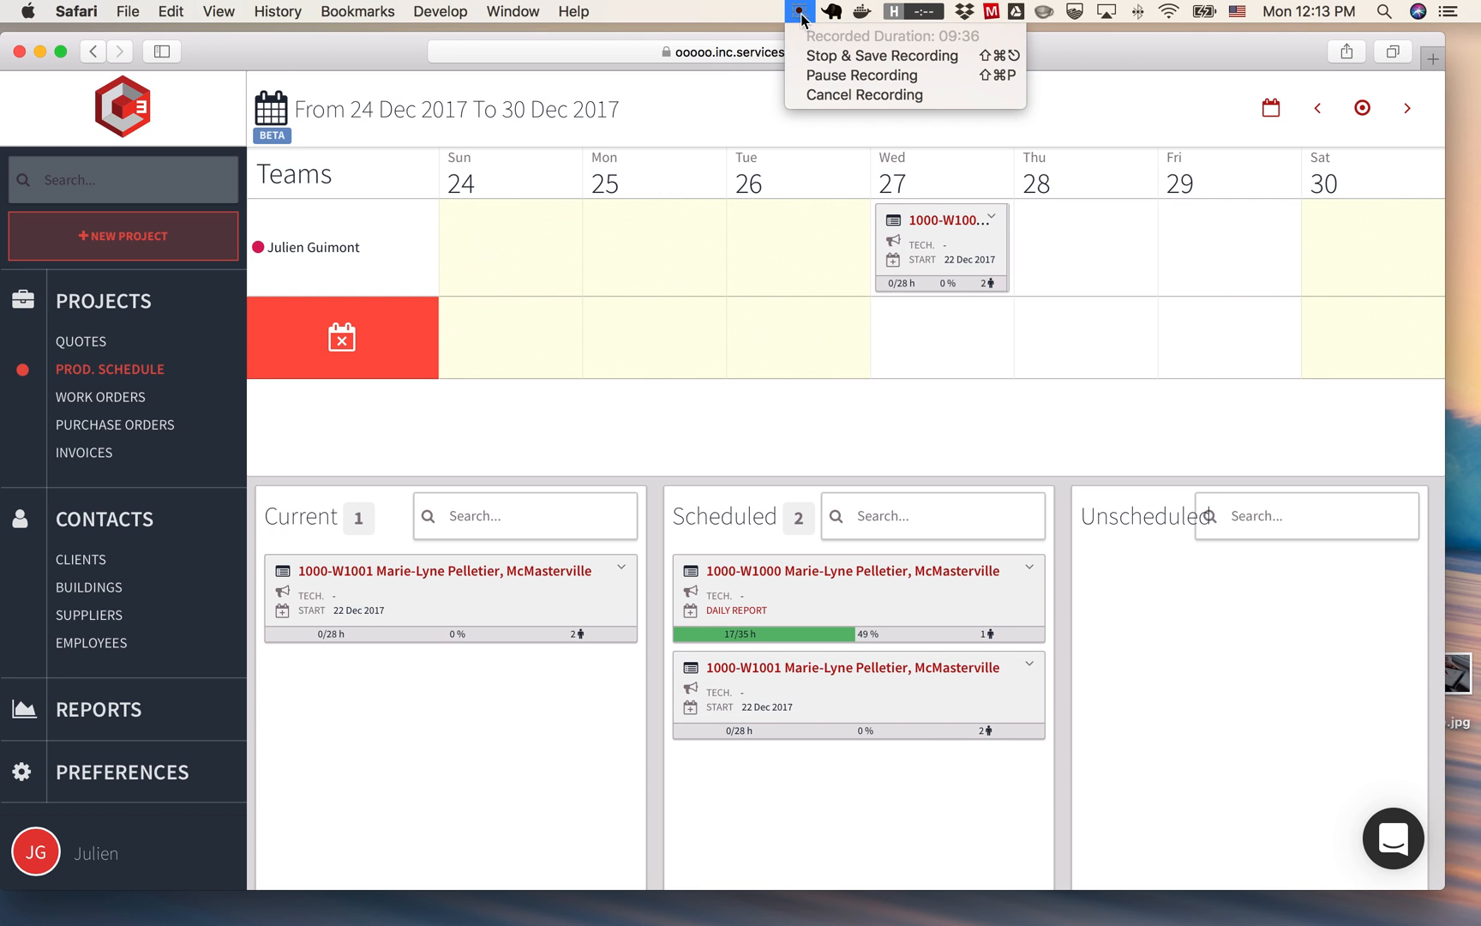